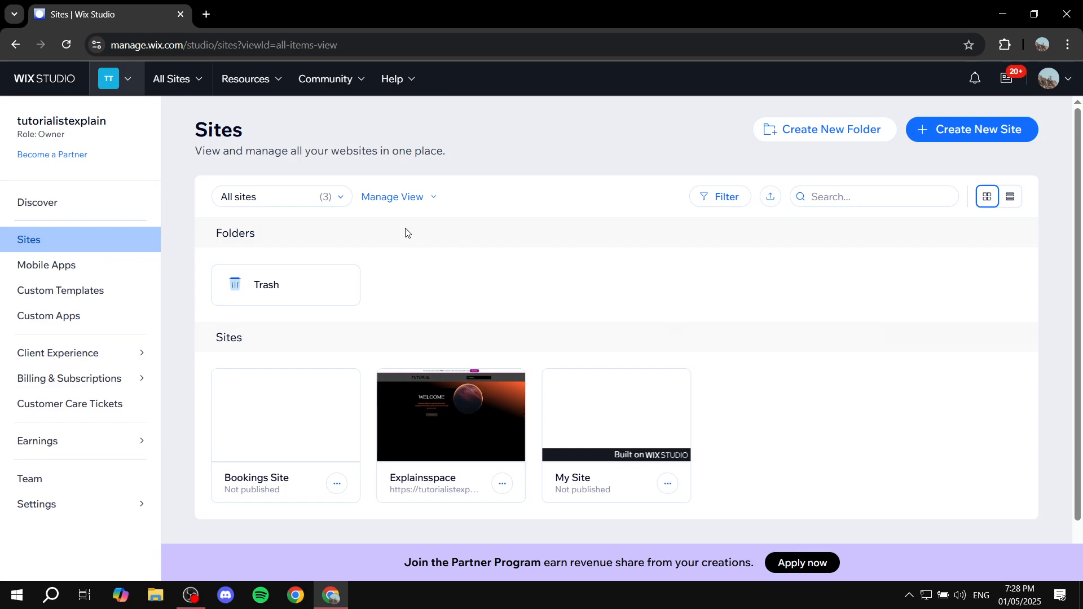
# Step: Create a new site built with the Wix Editor and choose to set it up without the AI chat
pyautogui.click(83, 247)
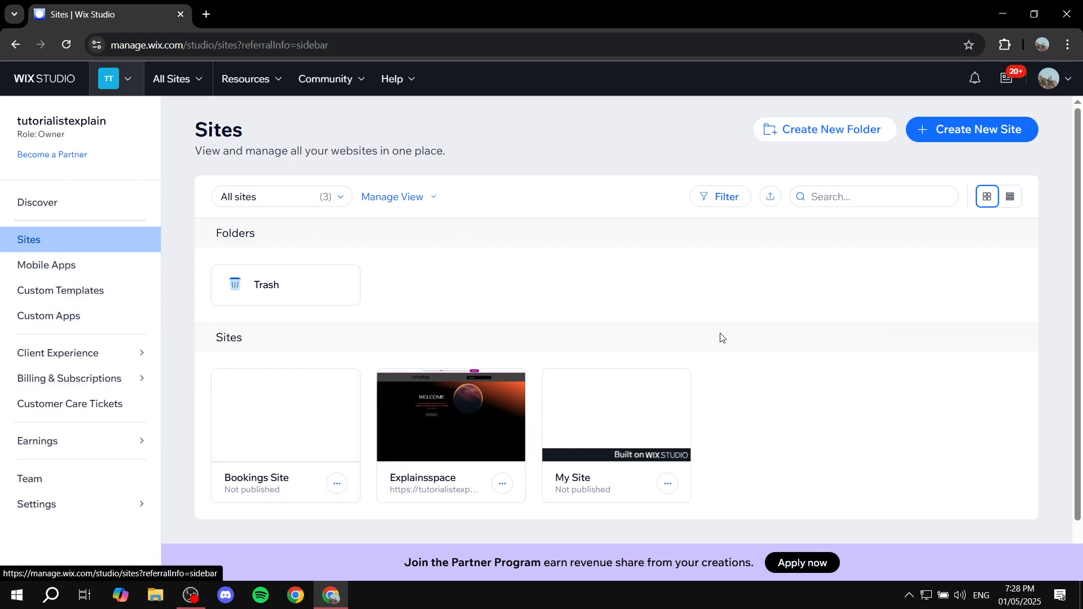
pyautogui.click(923, 129)
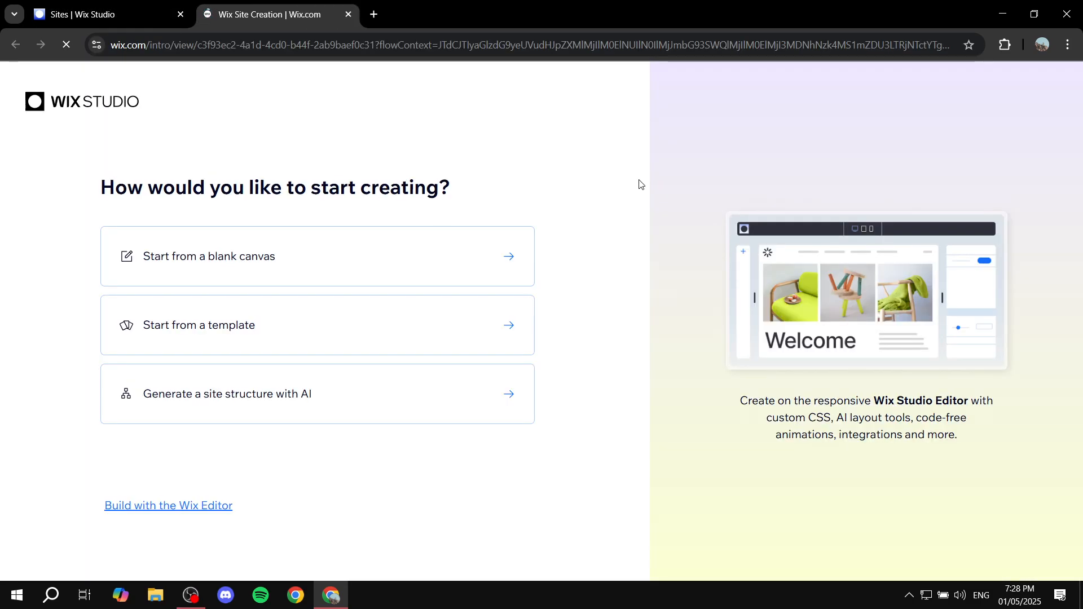
pyautogui.moveTo(459, 188); pyautogui.dragTo(93, 163)
pyautogui.click(92, 160)
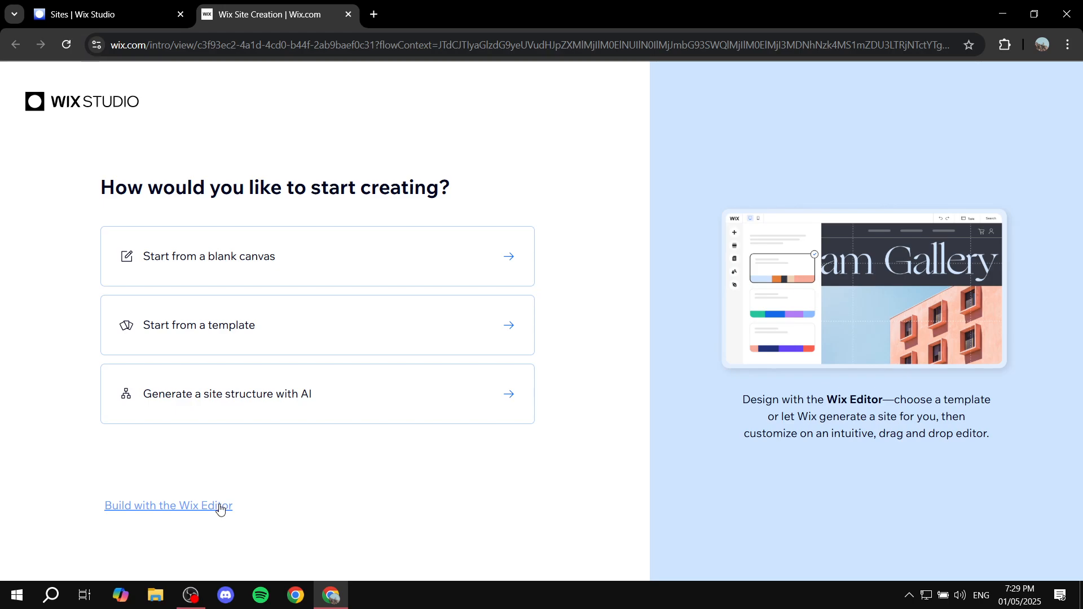
pyautogui.click(219, 507)
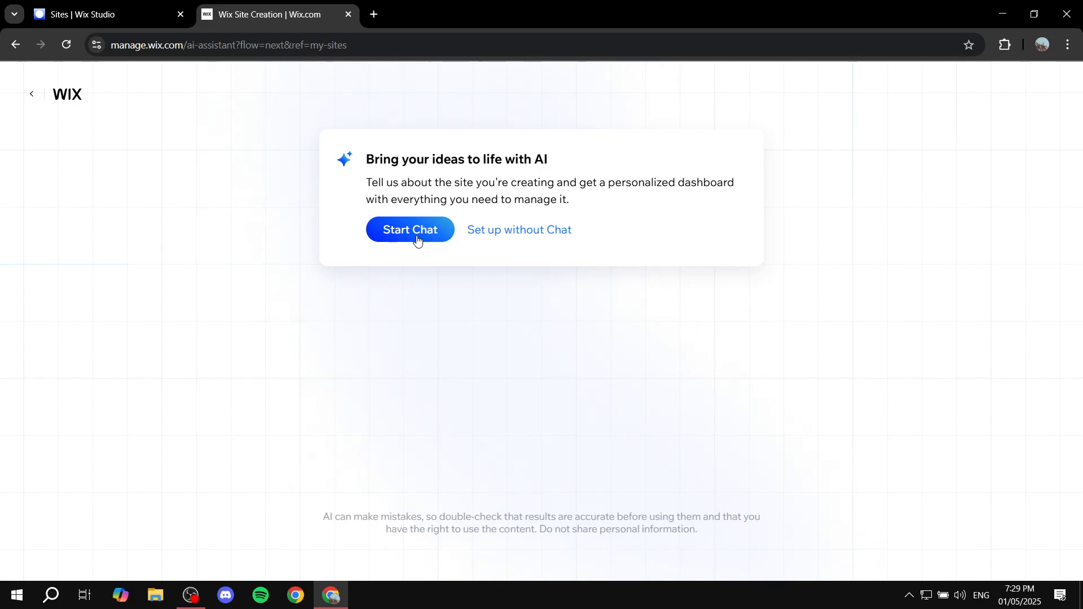
pyautogui.click(513, 235)
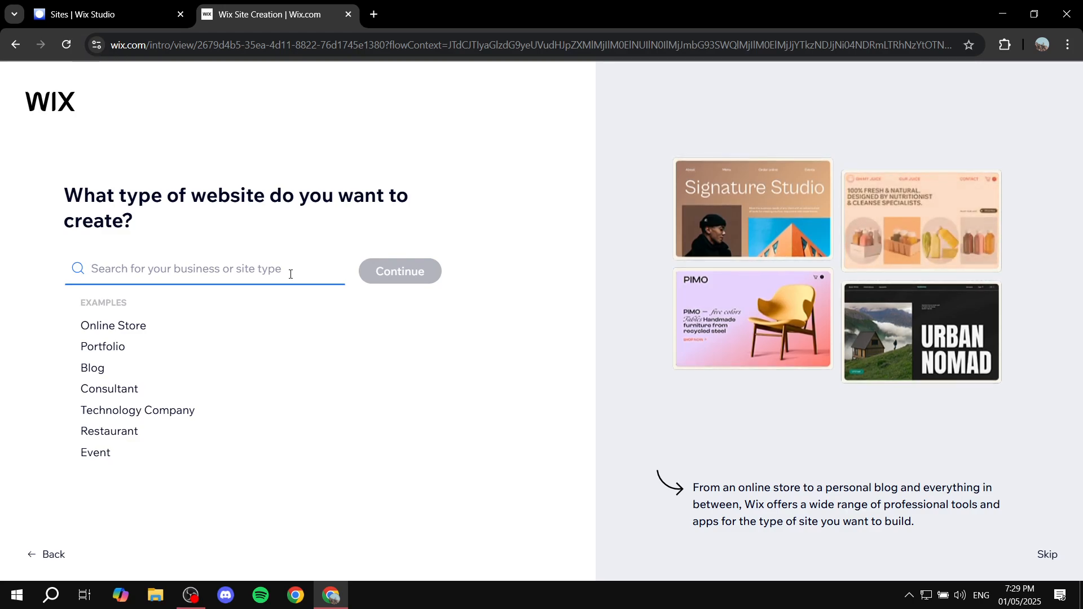
# Step: Choose Portfolio as the website type and continue
pyautogui.write('Por')
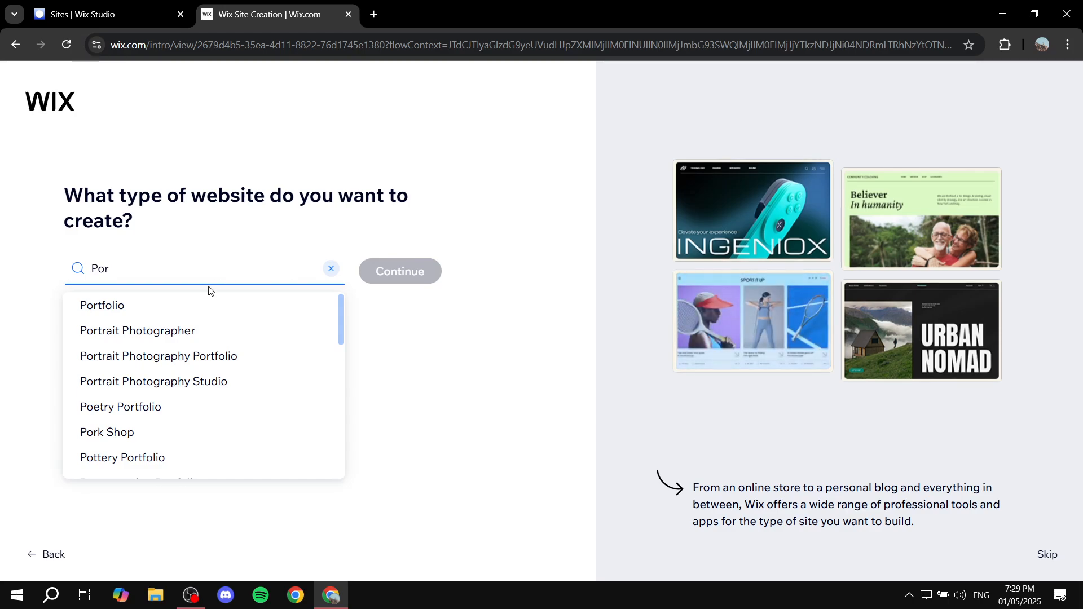
pyautogui.click(145, 305)
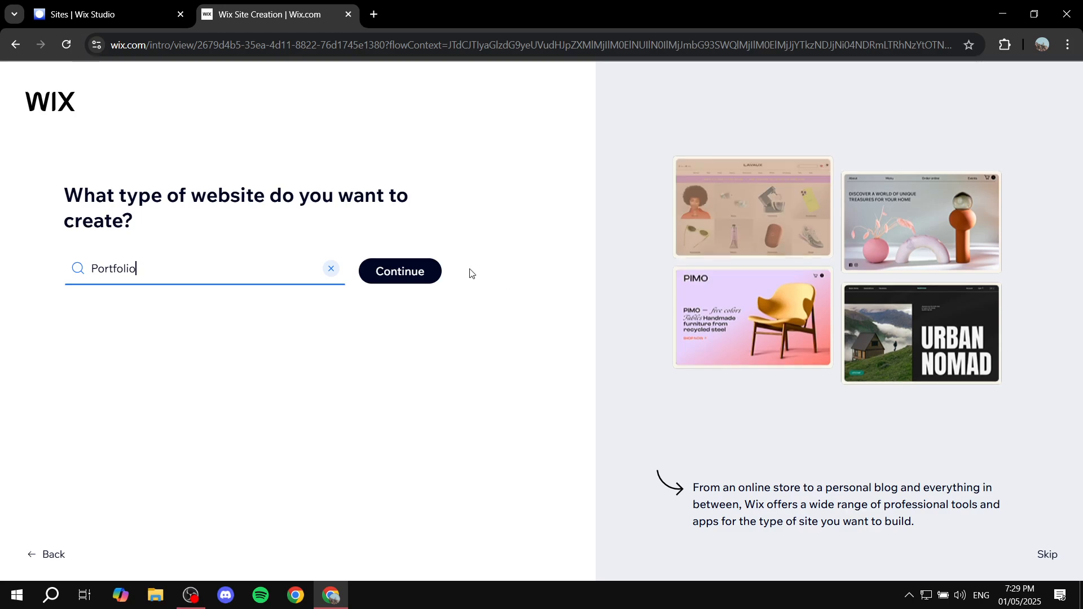
pyautogui.click(412, 273)
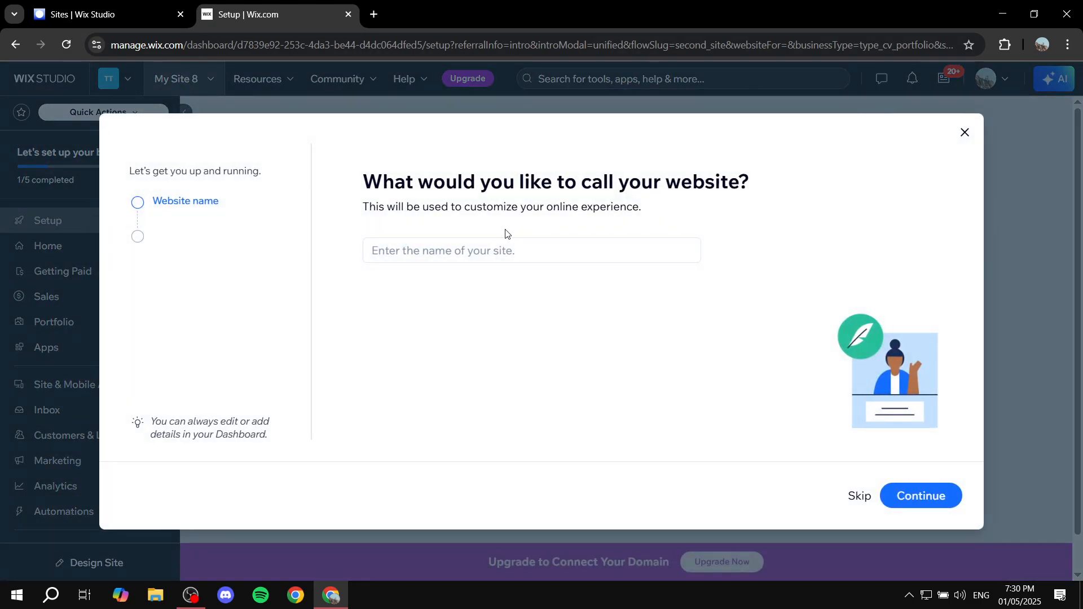
# Step: Name the website "Portfolio Site" and continue to the app selection
pyautogui.click(507, 248)
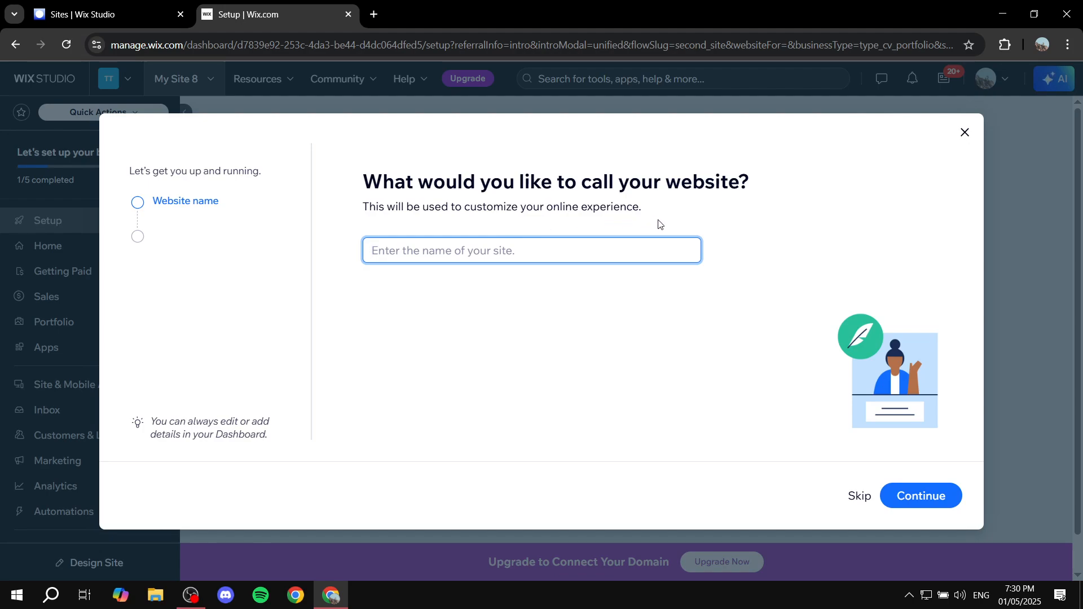
pyautogui.write('Portf')
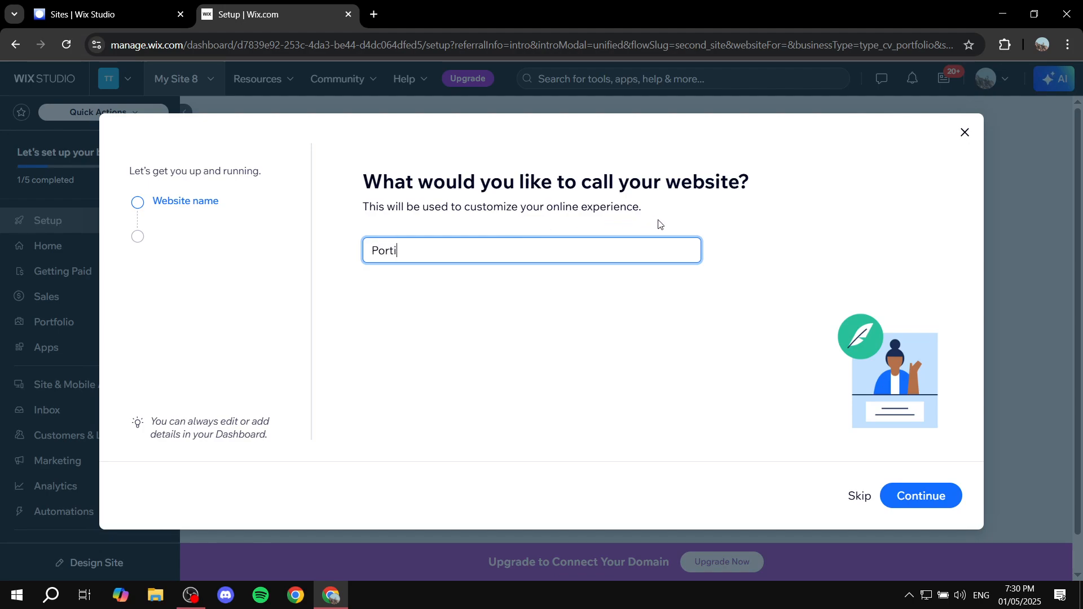
pyautogui.write('olio Site')
pyautogui.click(919, 495)
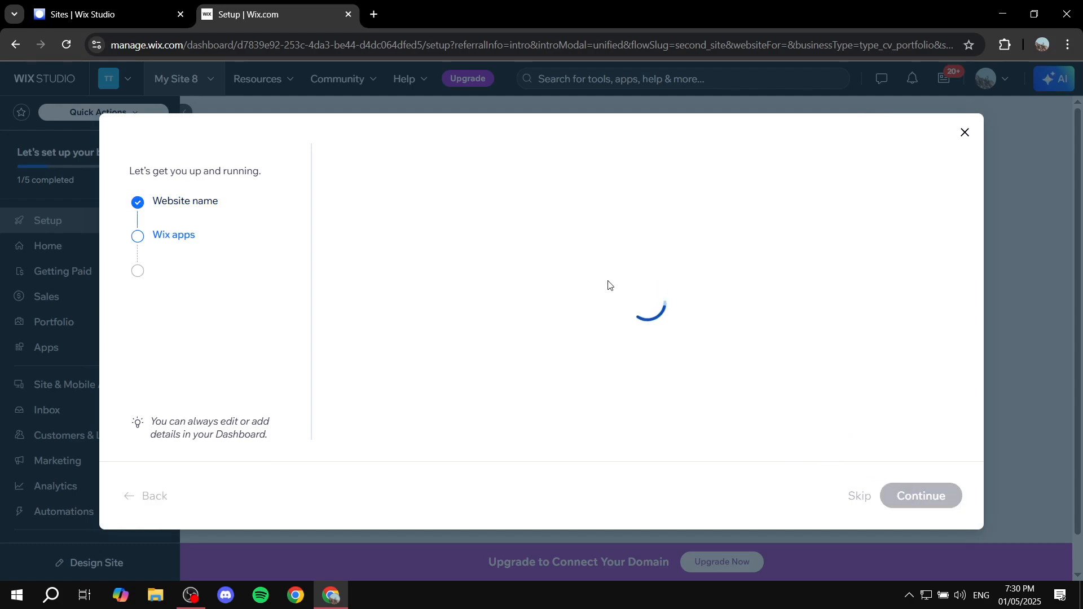
pyautogui.click(618, 297)
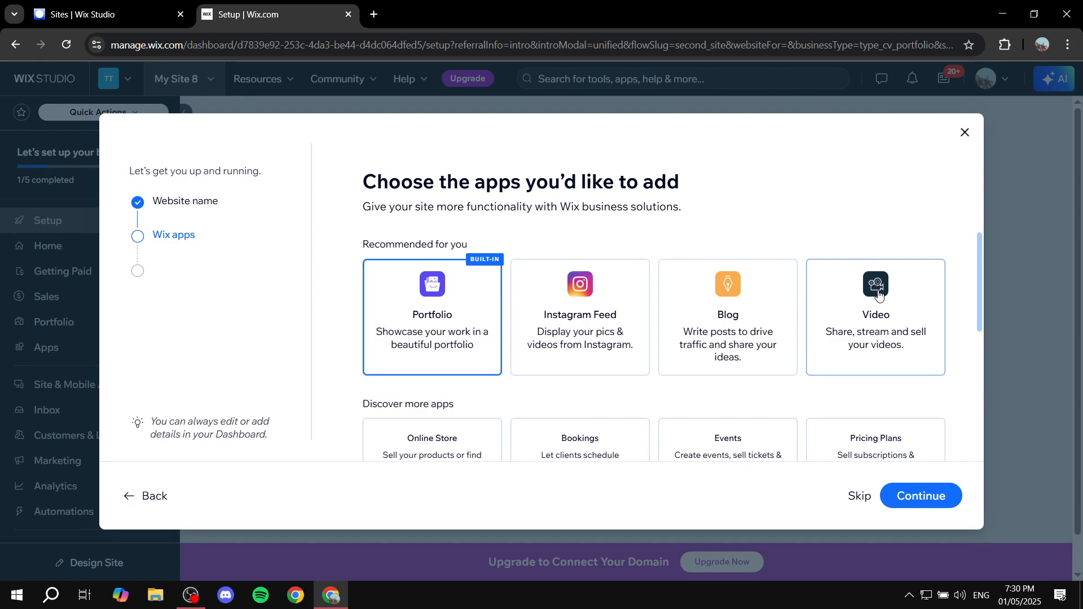
pyautogui.click(872, 319)
pyautogui.scroll(-5, 660, 324)
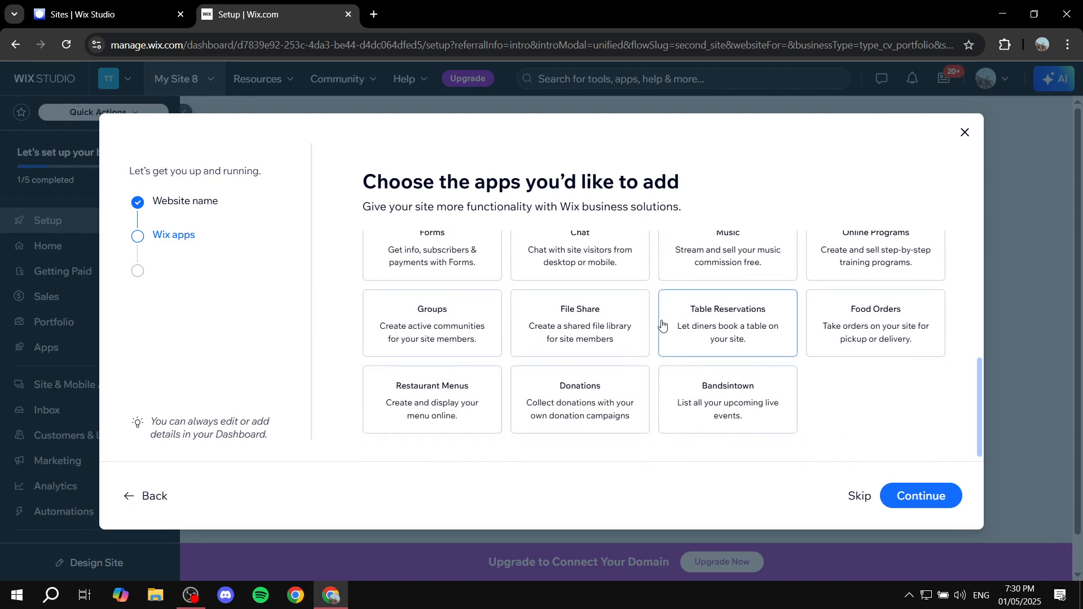
pyautogui.scroll(5, 660, 324)
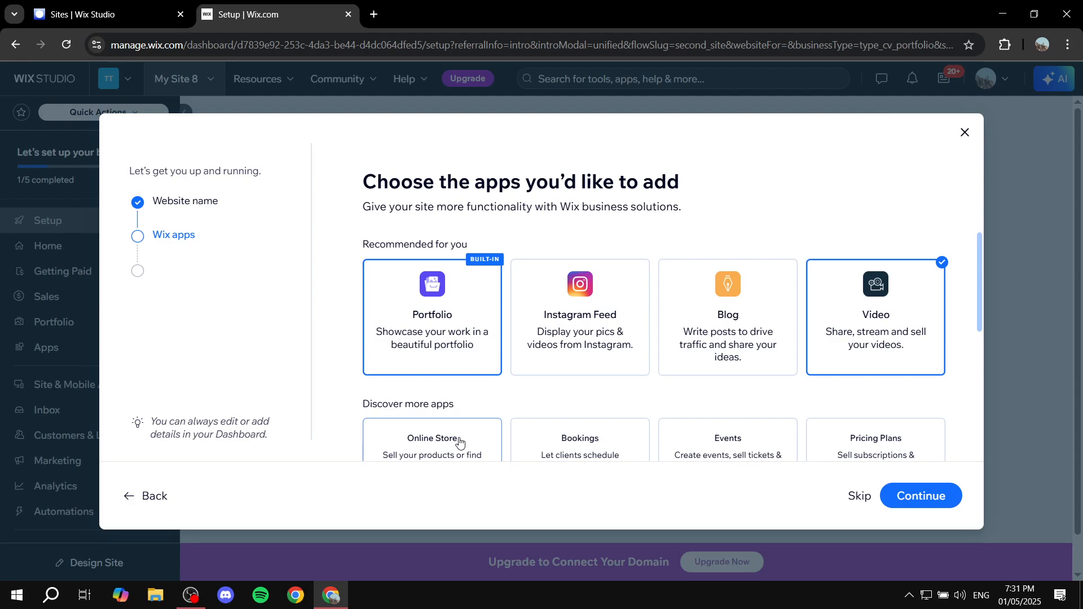
pyautogui.click(905, 304)
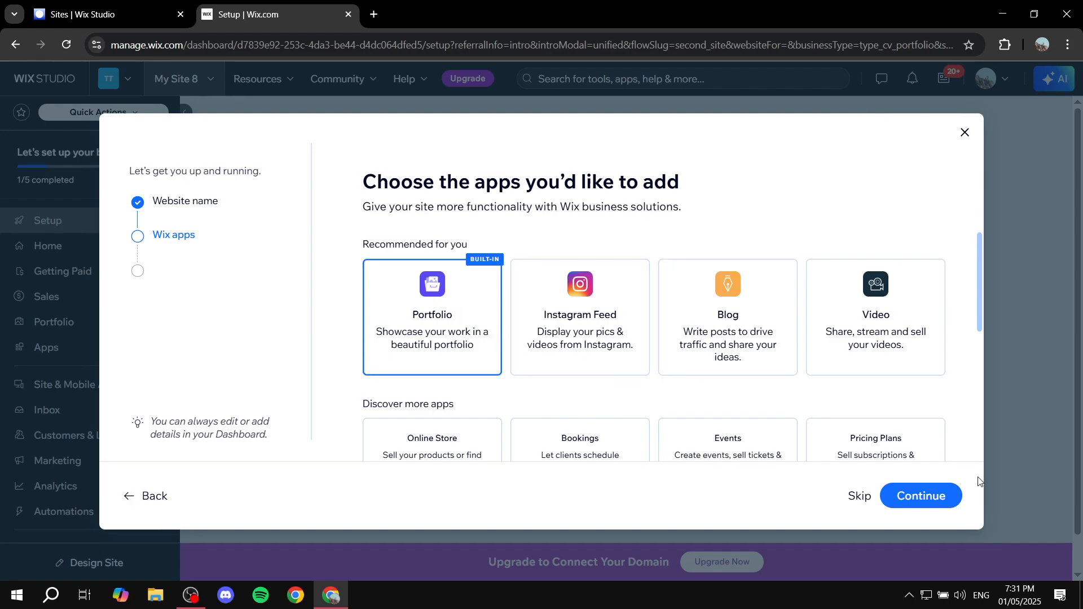
# Step: Continue with only the built-in Portfolio app and start designing the site from its dashboard
pyautogui.click(911, 496)
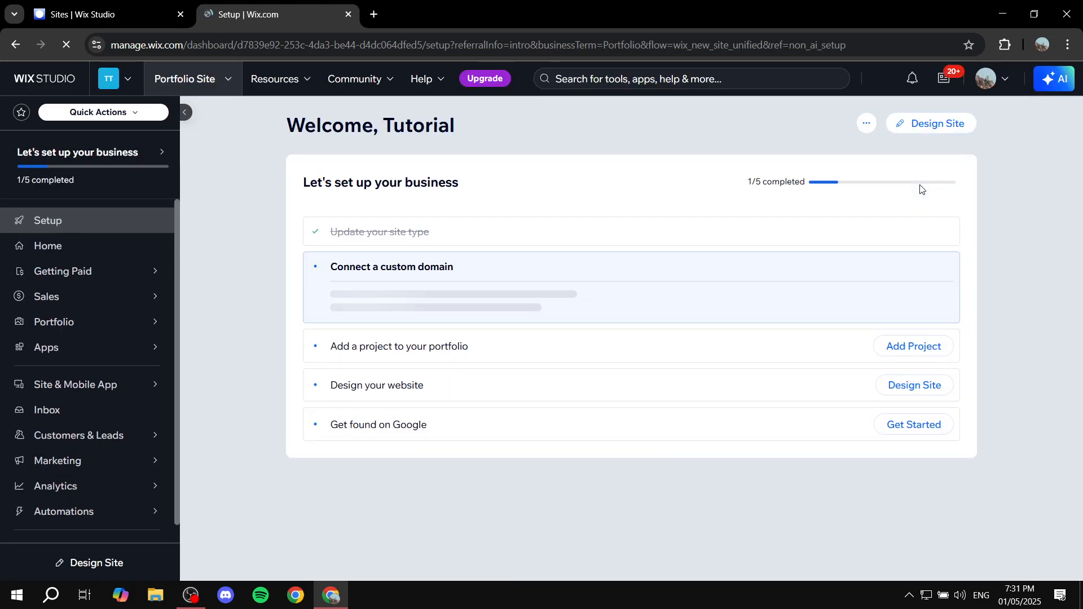
pyautogui.moveTo(112, 322)
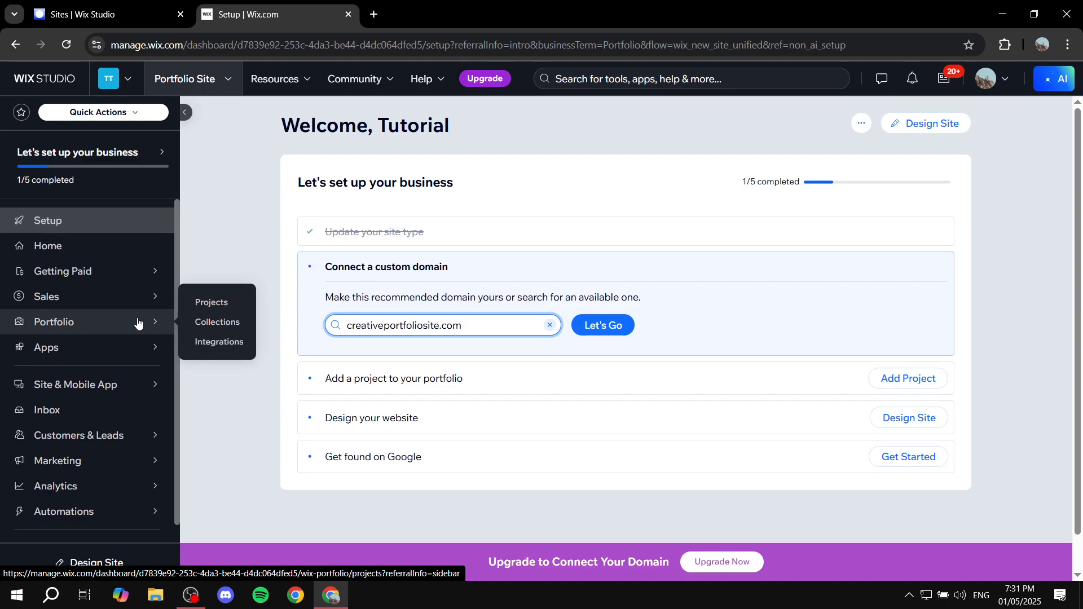
pyautogui.click(932, 133)
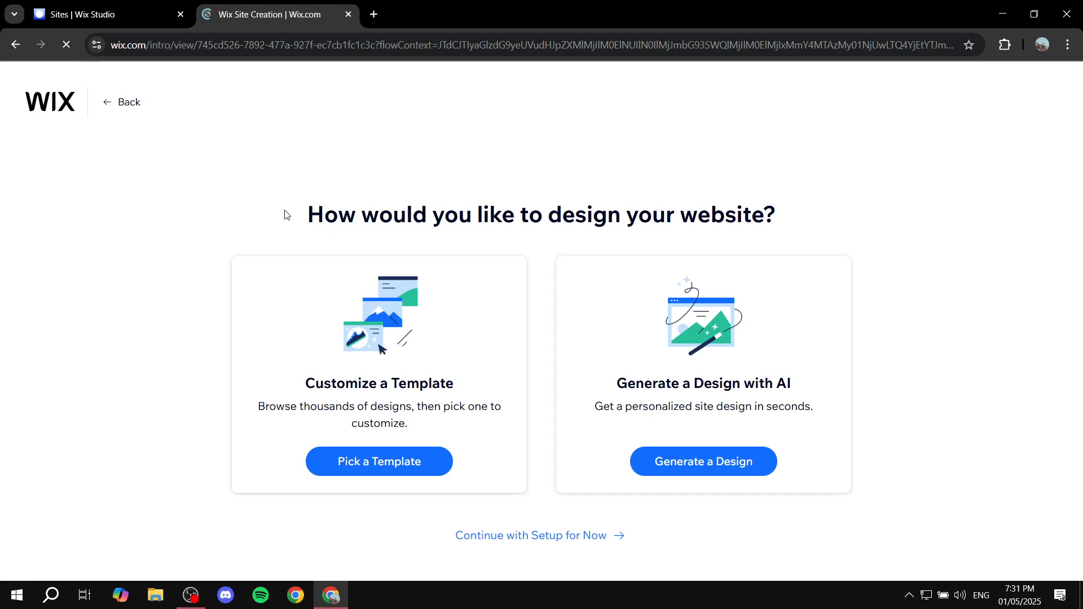
pyautogui.moveTo(286, 212); pyautogui.dragTo(846, 207)
pyautogui.moveTo(612, 392); pyautogui.dragTo(874, 388)
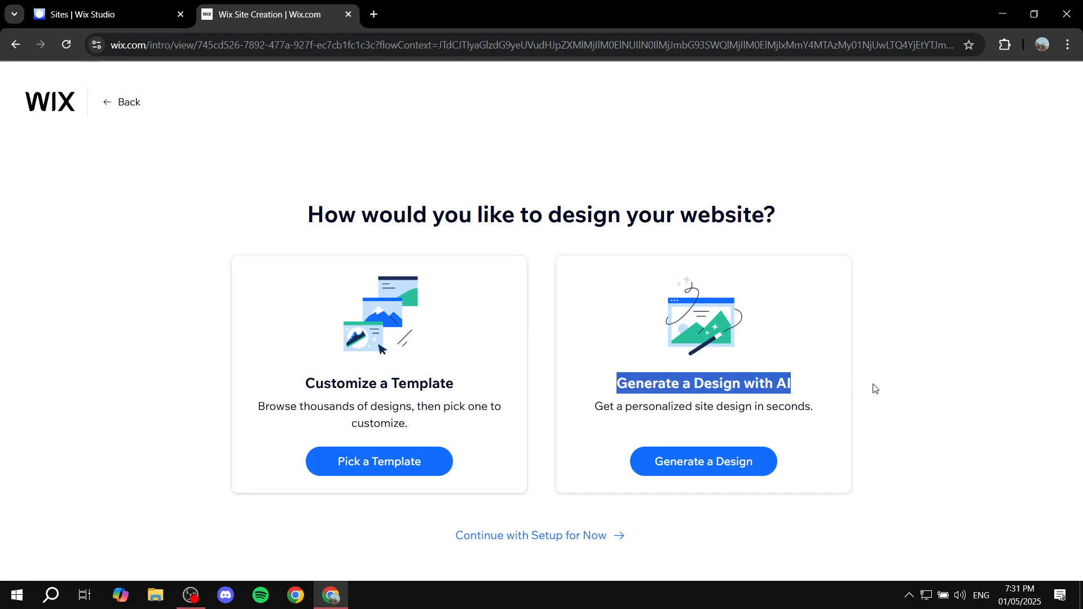
pyautogui.click(873, 389)
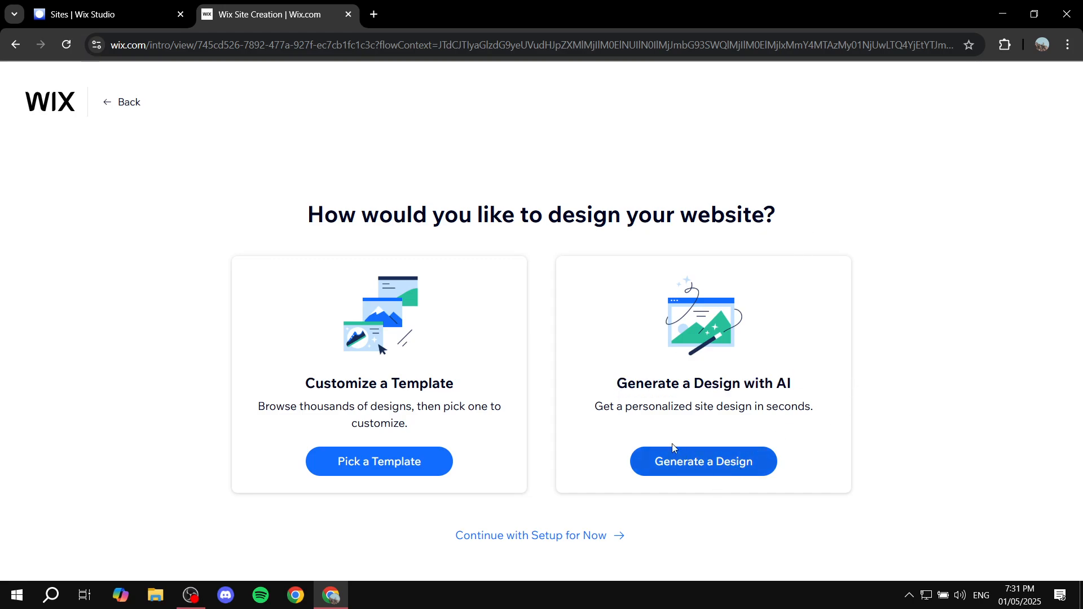
pyautogui.moveTo(271, 381); pyautogui.dragTo(589, 371)
pyautogui.click(530, 369)
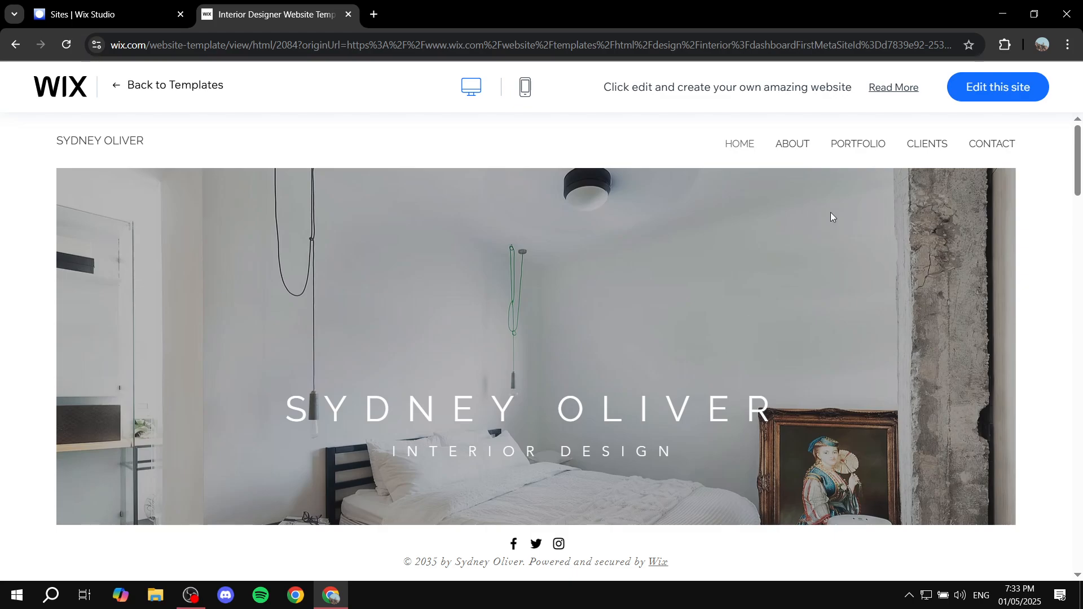
# Step: Start editing the previewed Interior Designer template and dismiss the AI content dialog and the editor introduction
pyautogui.click(1007, 88)
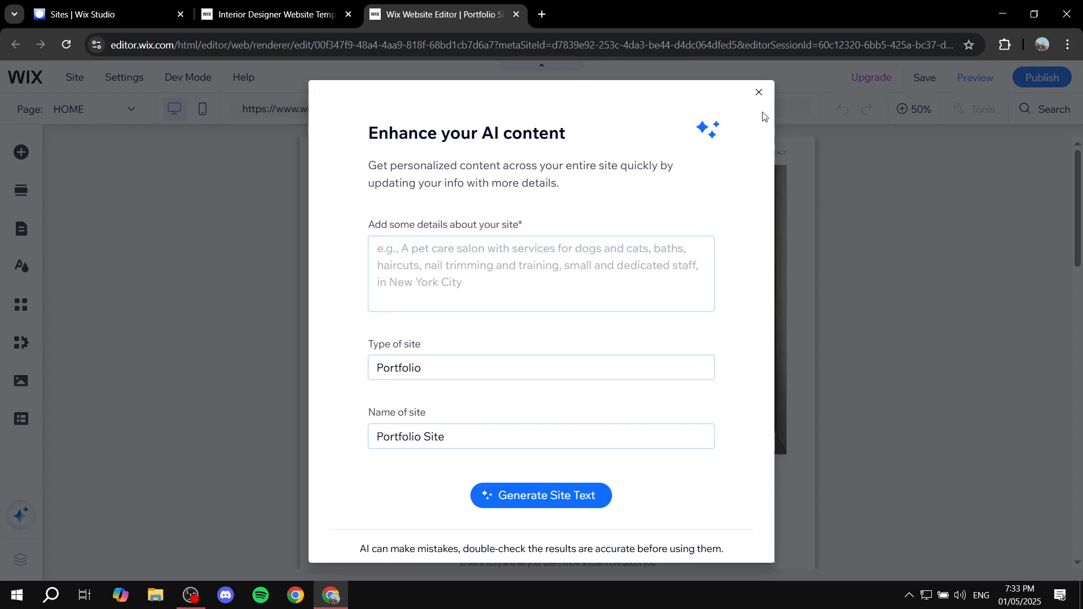
pyautogui.click(759, 91)
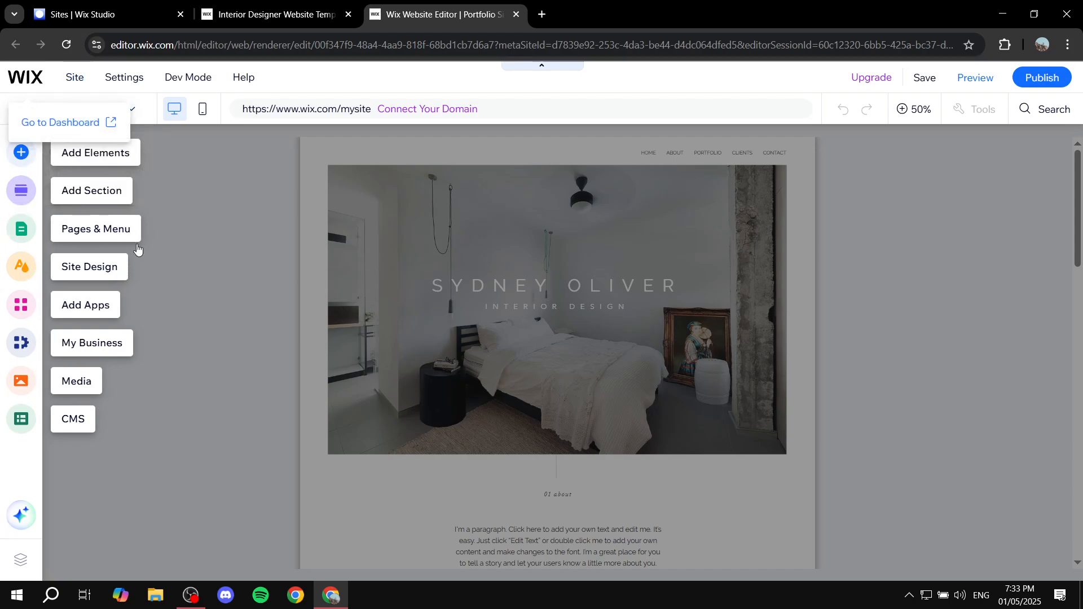
pyautogui.click(206, 246)
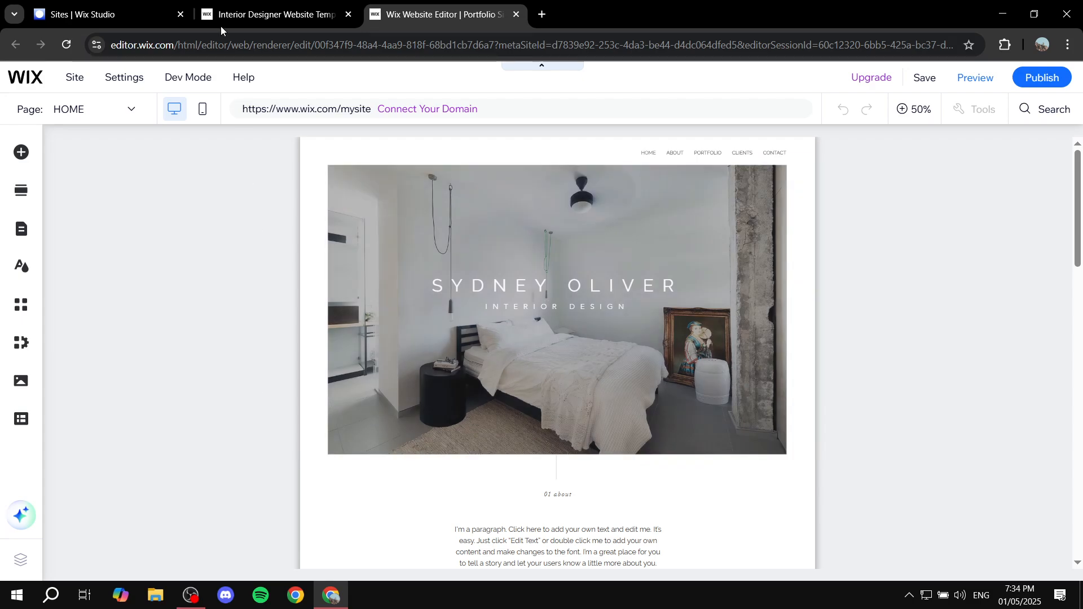
# Step: Close the template preview and Sites browser tabs, keeping only the website editor open
pyautogui.click(259, 6)
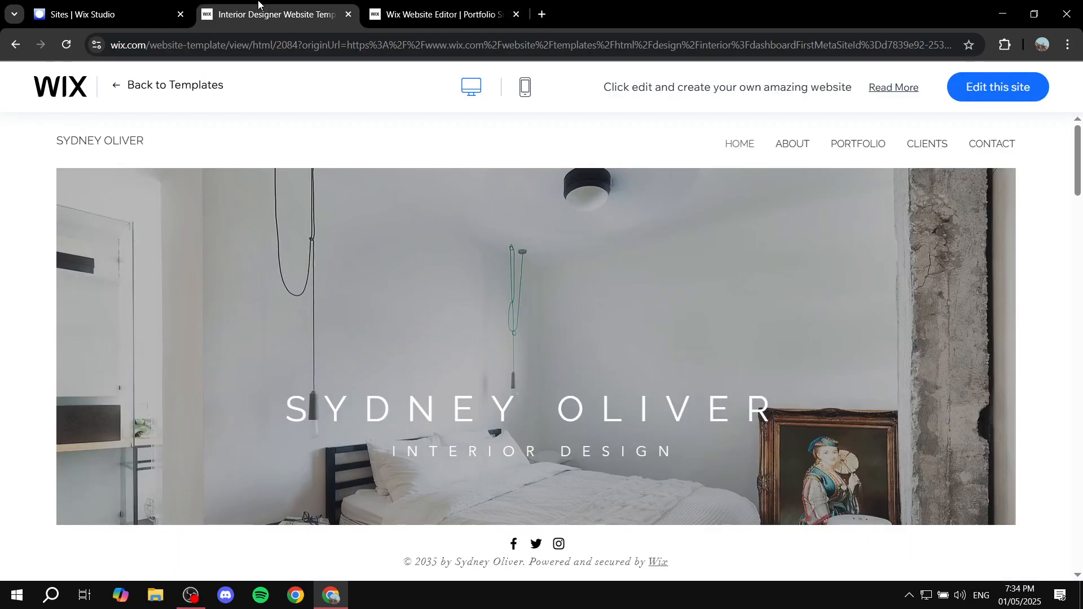
pyautogui.click(348, 14)
pyautogui.click(180, 14)
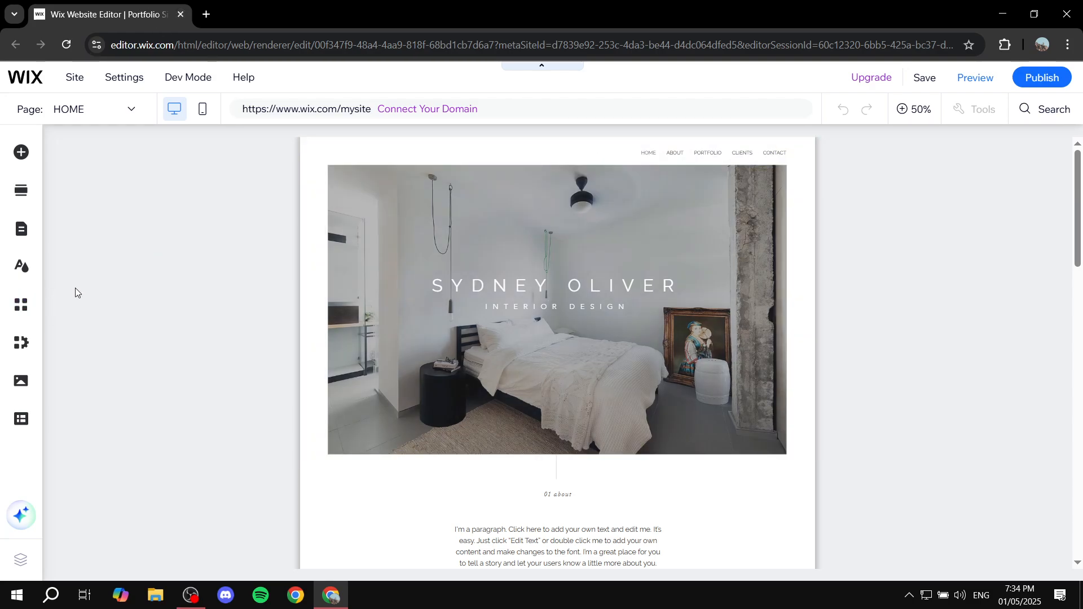
# Step: Search the Wix App Market for "Portfolio", check whether Wix Portfolio is installed, and close the market
pyautogui.click(26, 308)
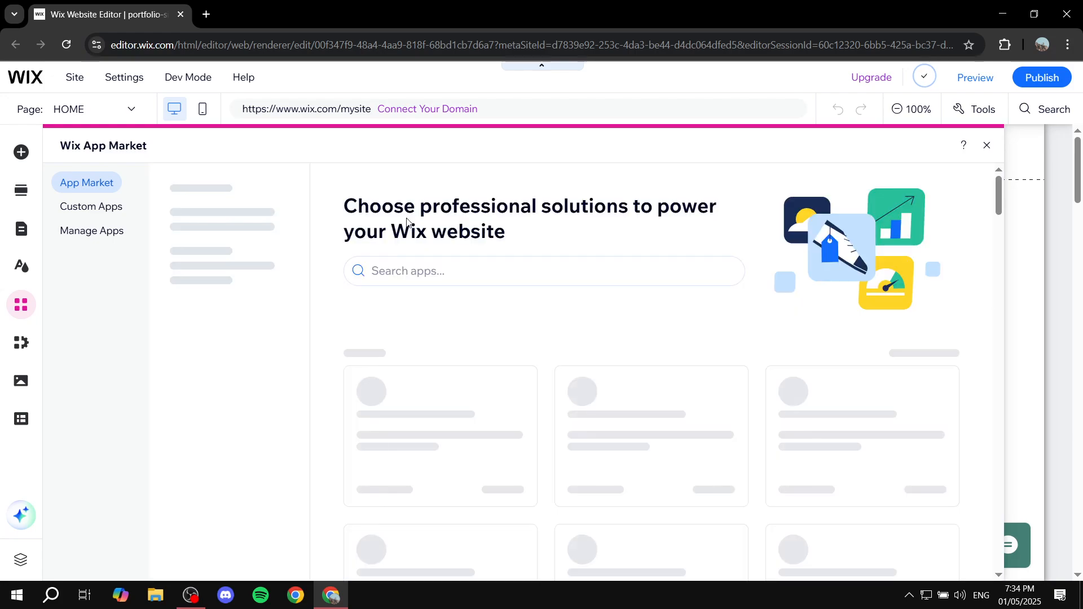
pyautogui.click(416, 268)
pyautogui.write('Po')
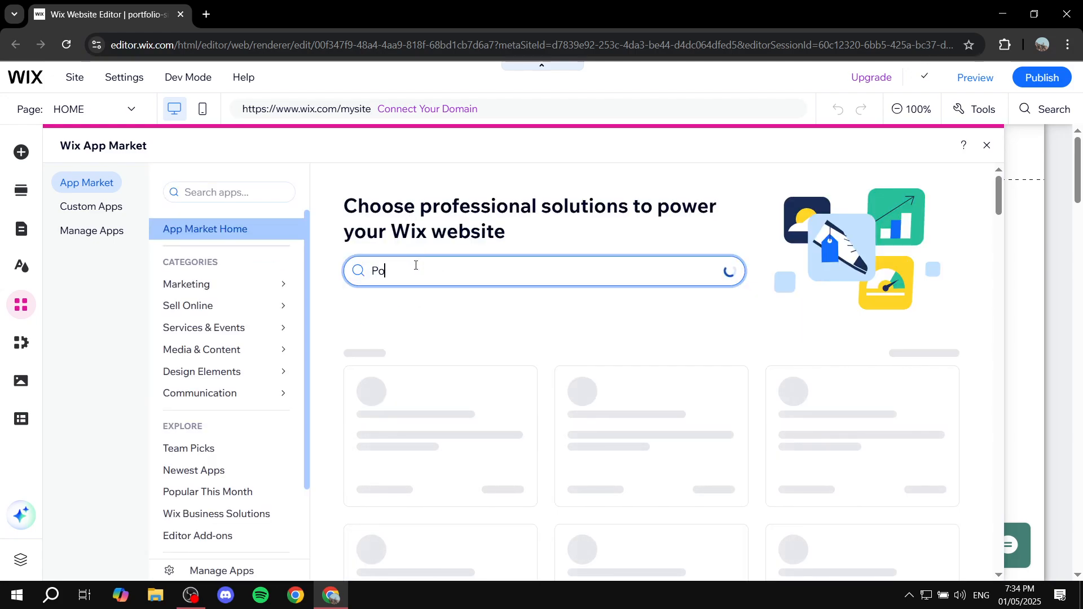
pyautogui.write('rtfolio')
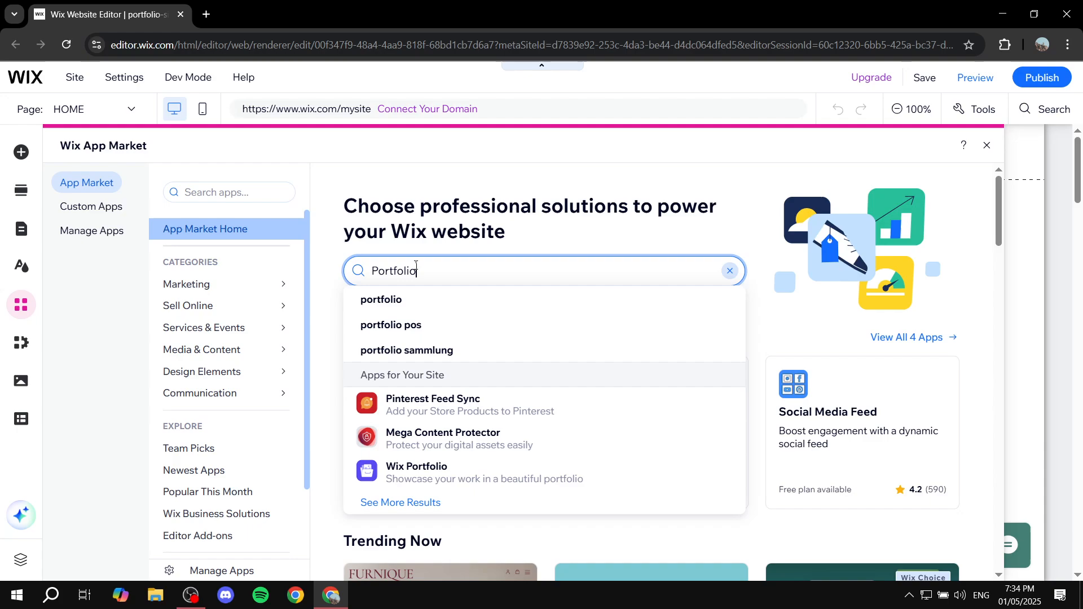
pyautogui.press('Return')
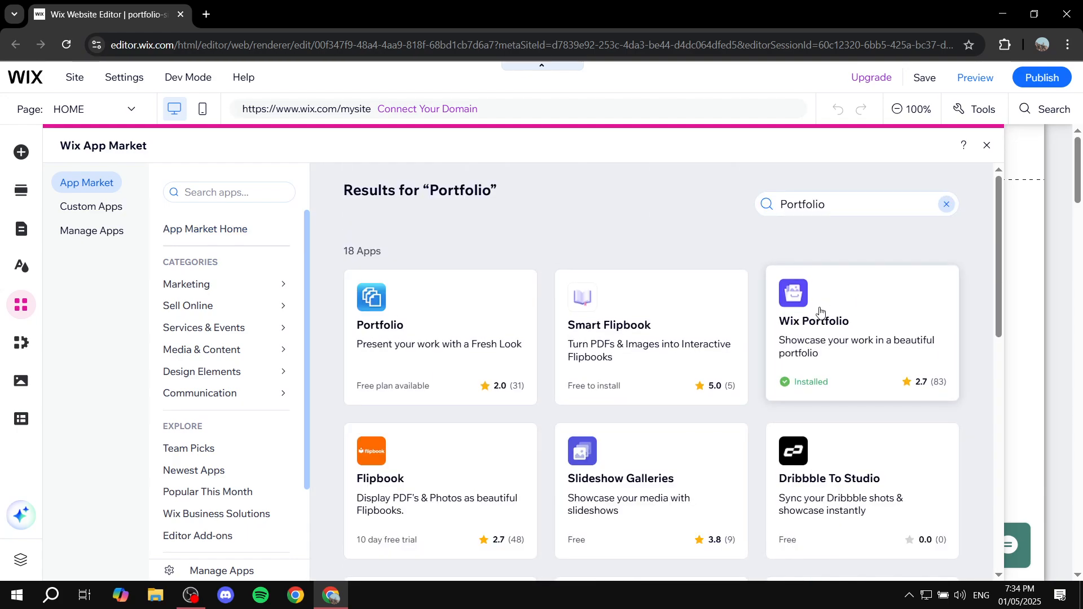
pyautogui.click(804, 316)
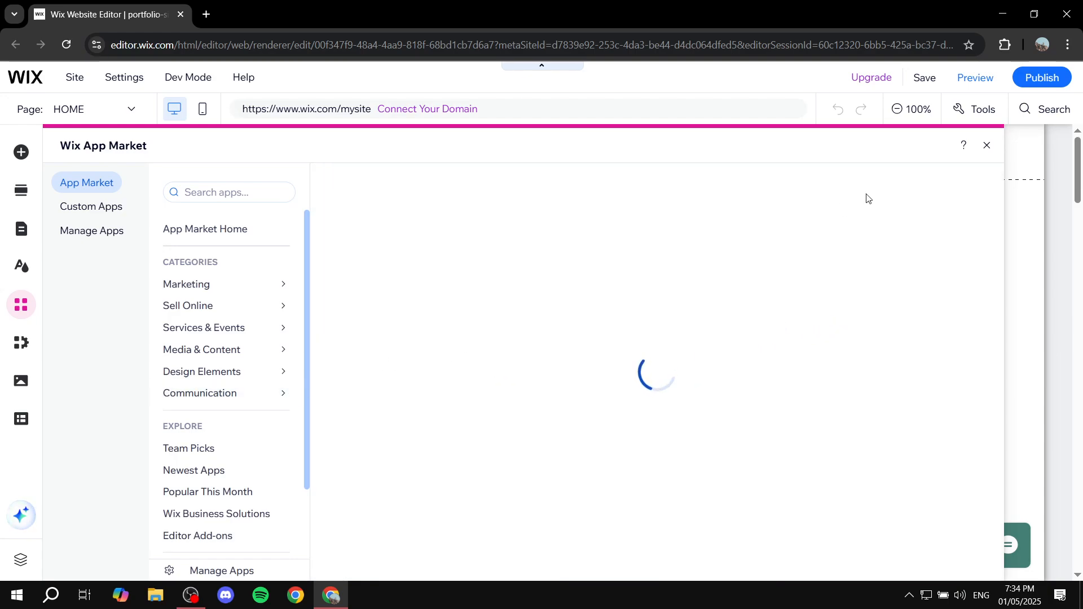
pyautogui.click(986, 146)
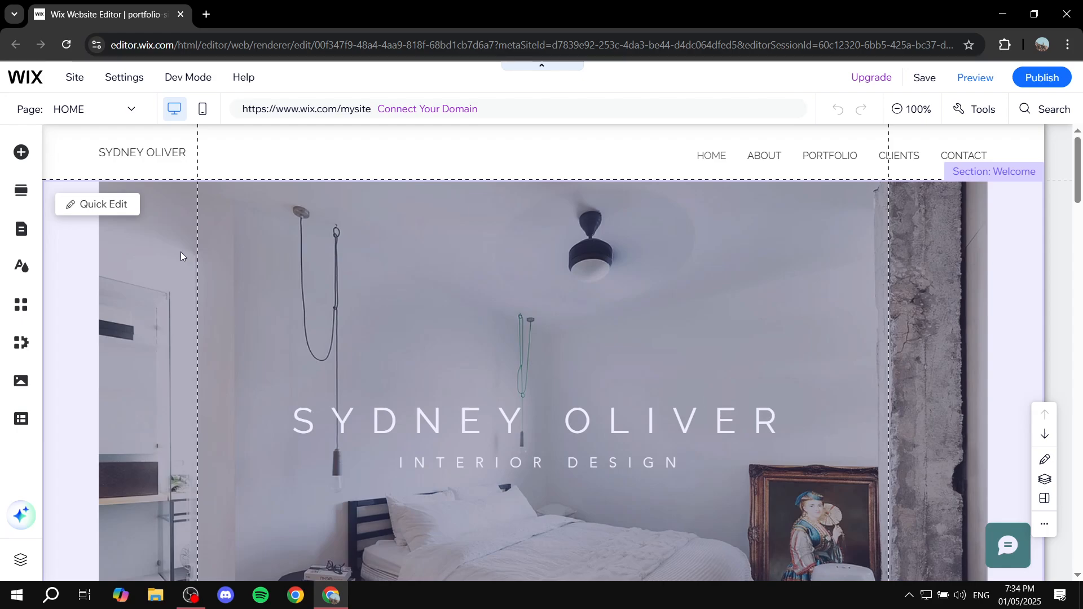
# Step: Review the Portfolio Pages in the site's page list, including the collection and project pages, and close the list
pyautogui.click(21, 236)
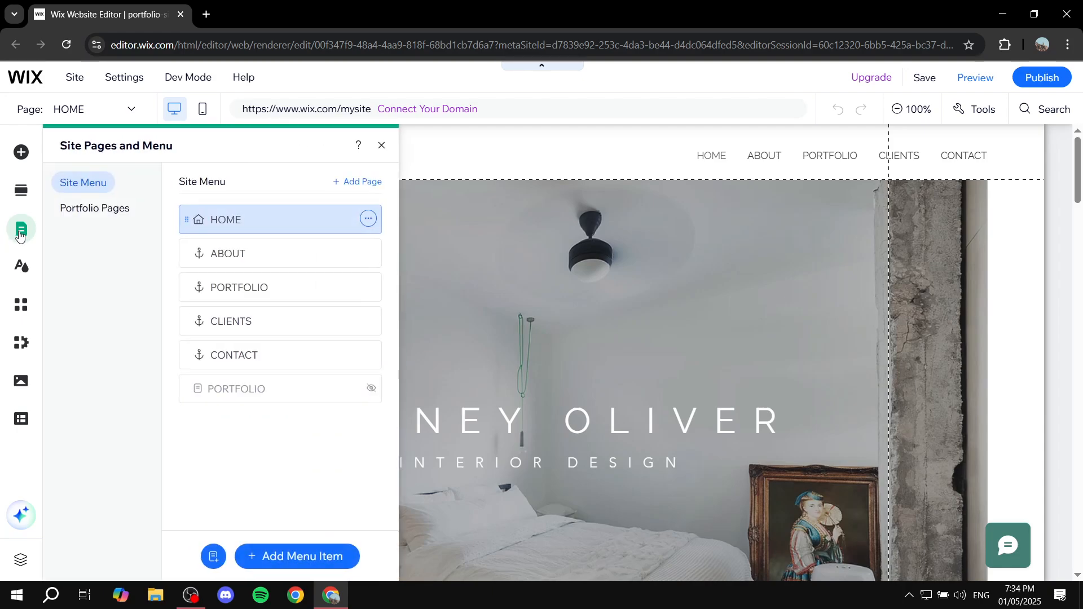
pyautogui.click(77, 211)
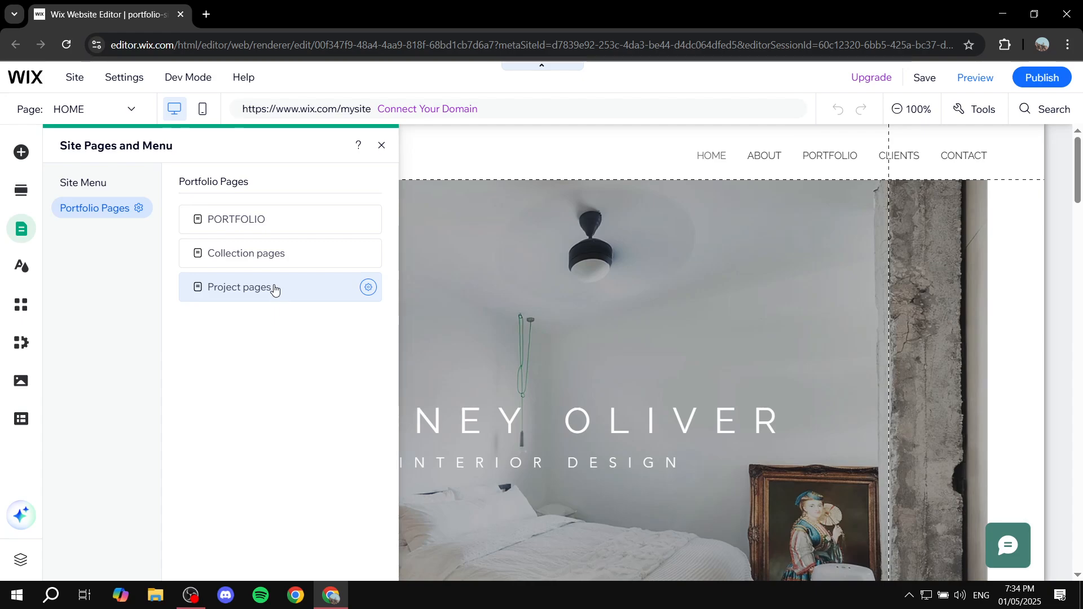
pyautogui.click(380, 147)
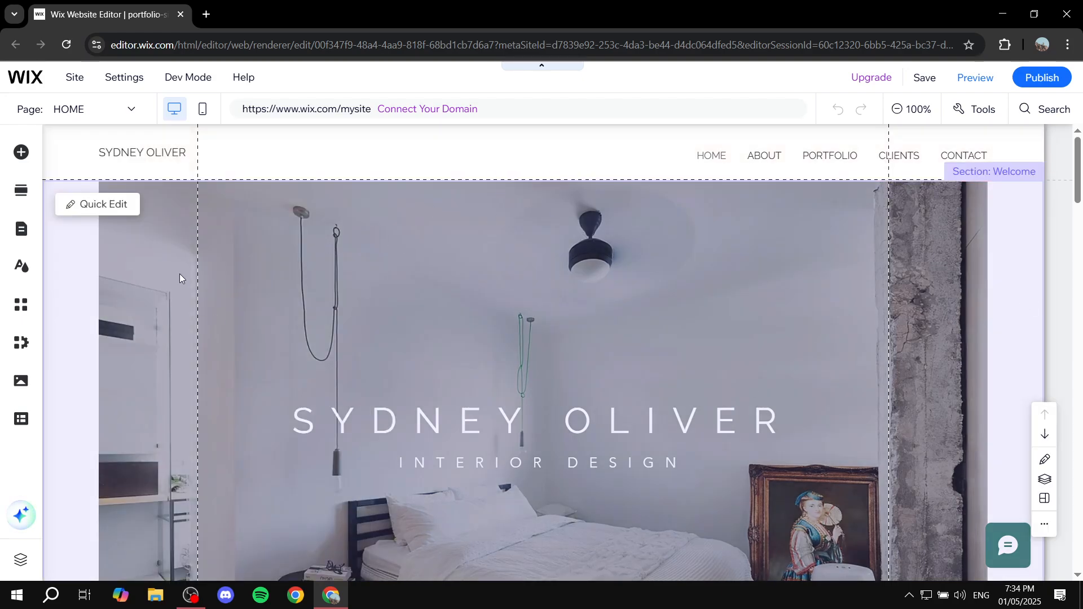
# Step: Select the background strip in the home page's Welcome section and check its background options
pyautogui.click(389, 264)
pyautogui.click(389, 264)
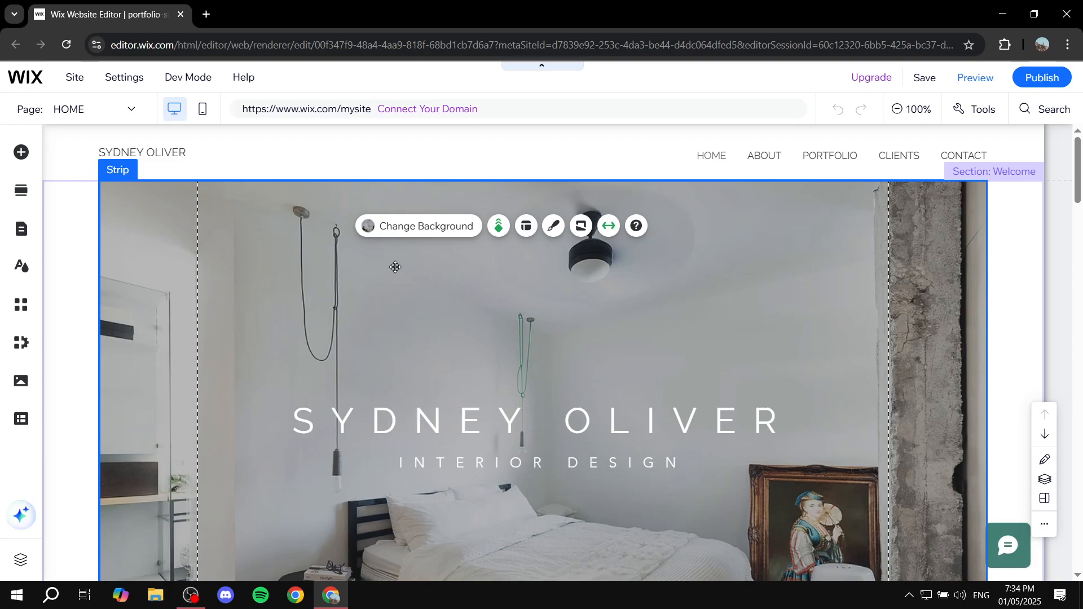
pyautogui.click(452, 232)
pyautogui.click(993, 176)
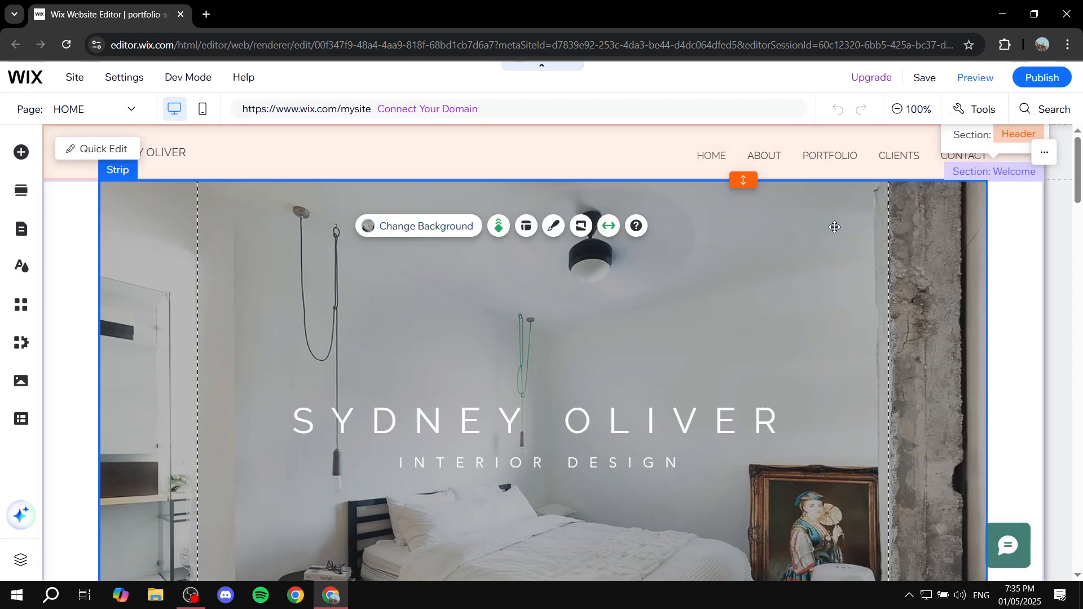
pyautogui.scroll(-1, 566, 293)
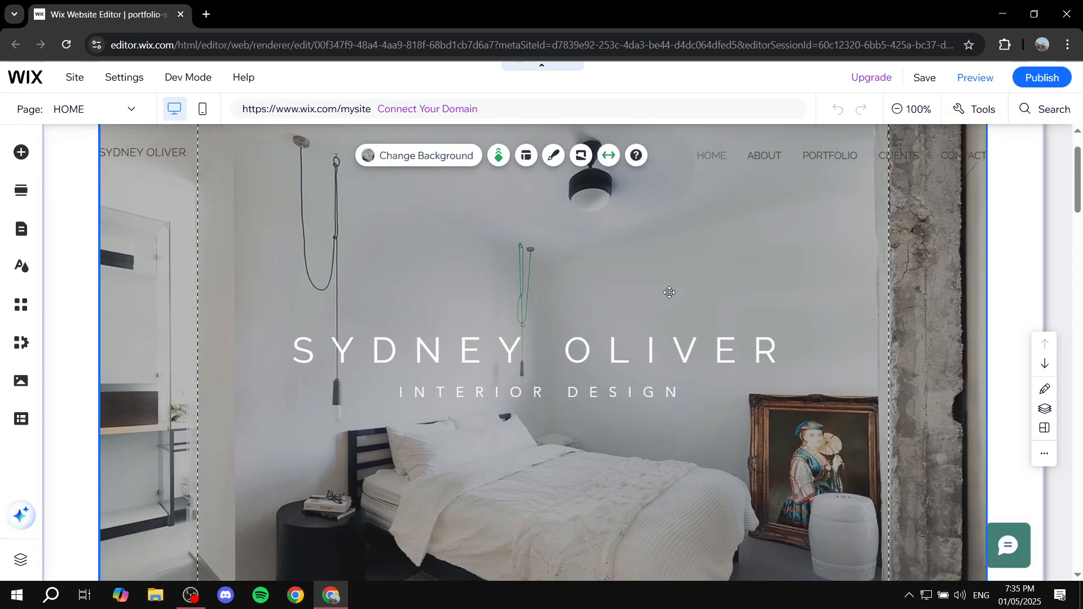
# Step: Open the large hero title's text settings, close them without editing, and look over the section below
pyautogui.click(574, 357)
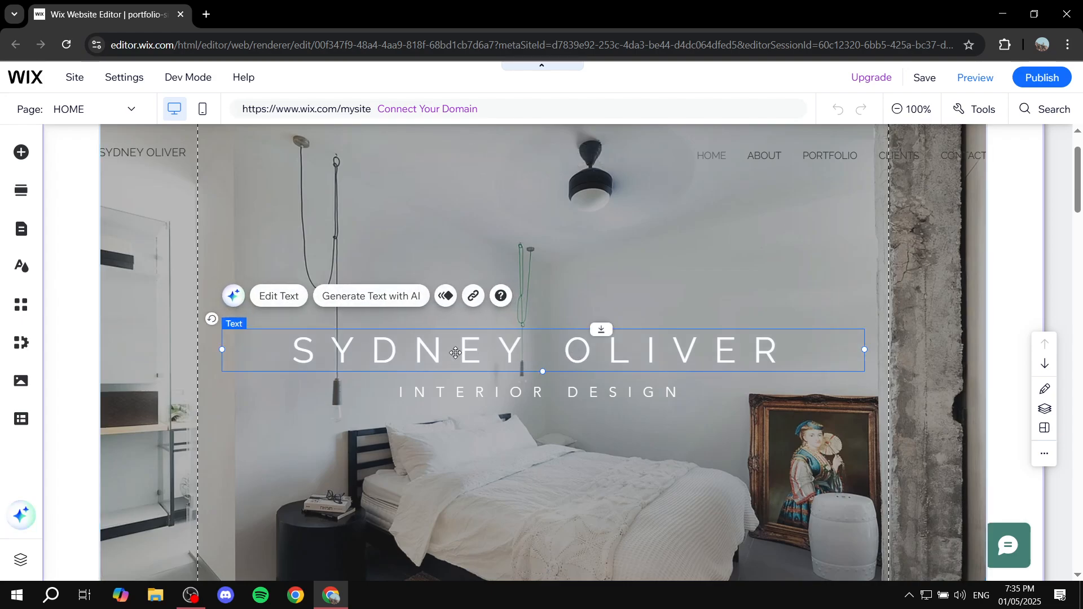
pyautogui.click(278, 296)
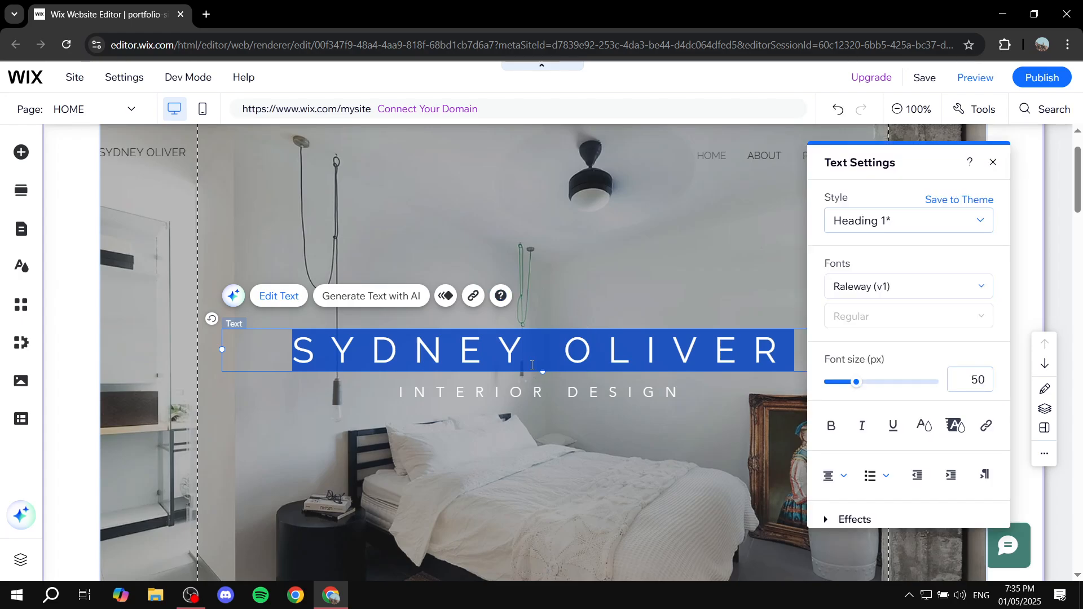
pyautogui.click(634, 265)
pyautogui.scroll(-5, 676, 242)
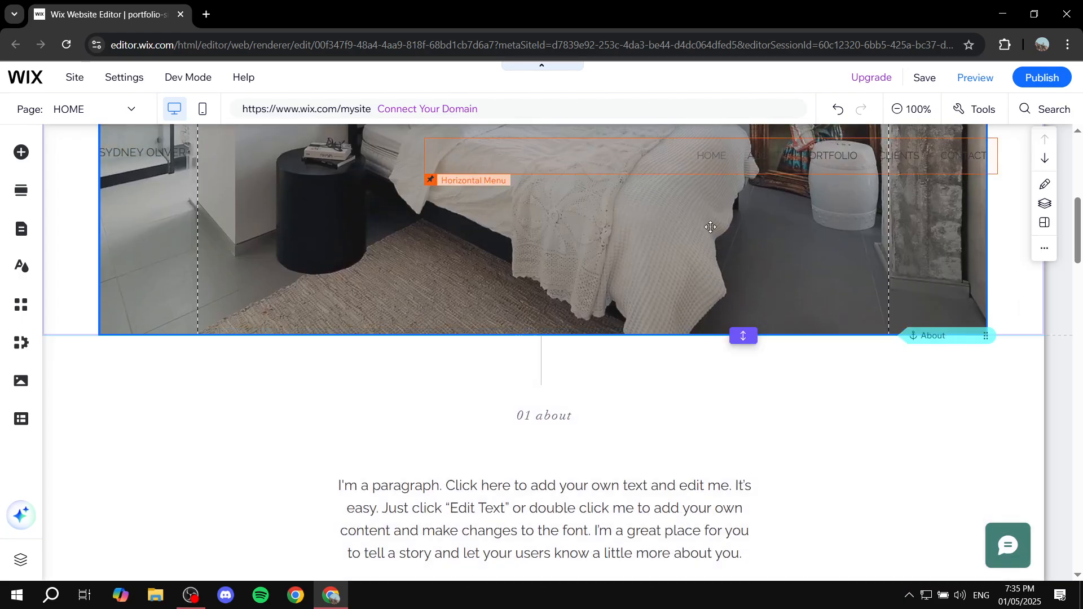
pyautogui.scroll(5, 600, 461)
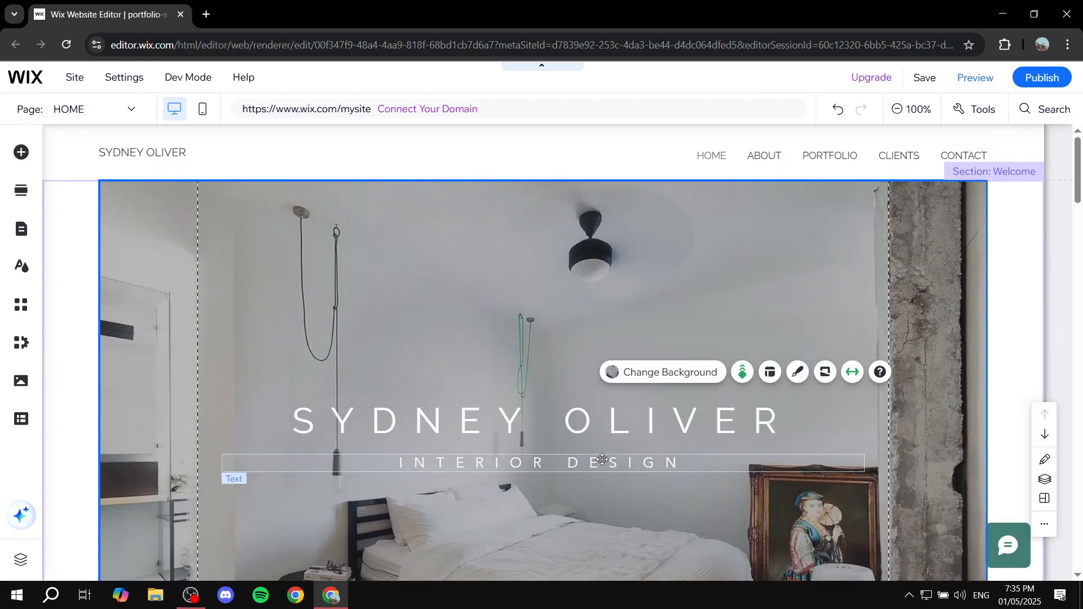
# Step: Add a blank section between the Welcome and About sections of the home page
pyautogui.click(573, 311)
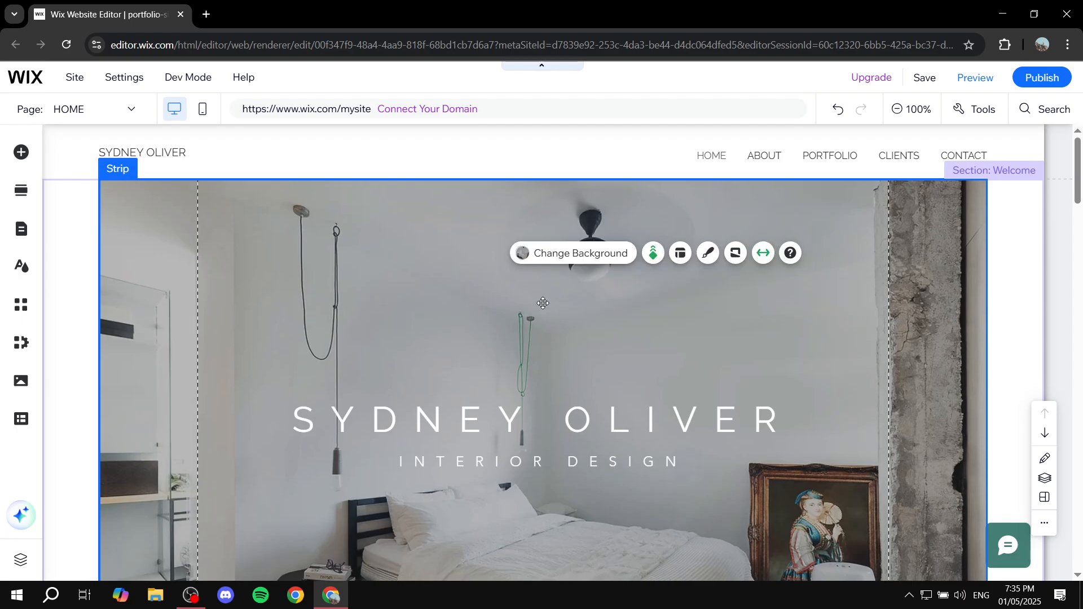
pyautogui.scroll(-3, 541, 309)
pyautogui.scroll(-3, 541, 309)
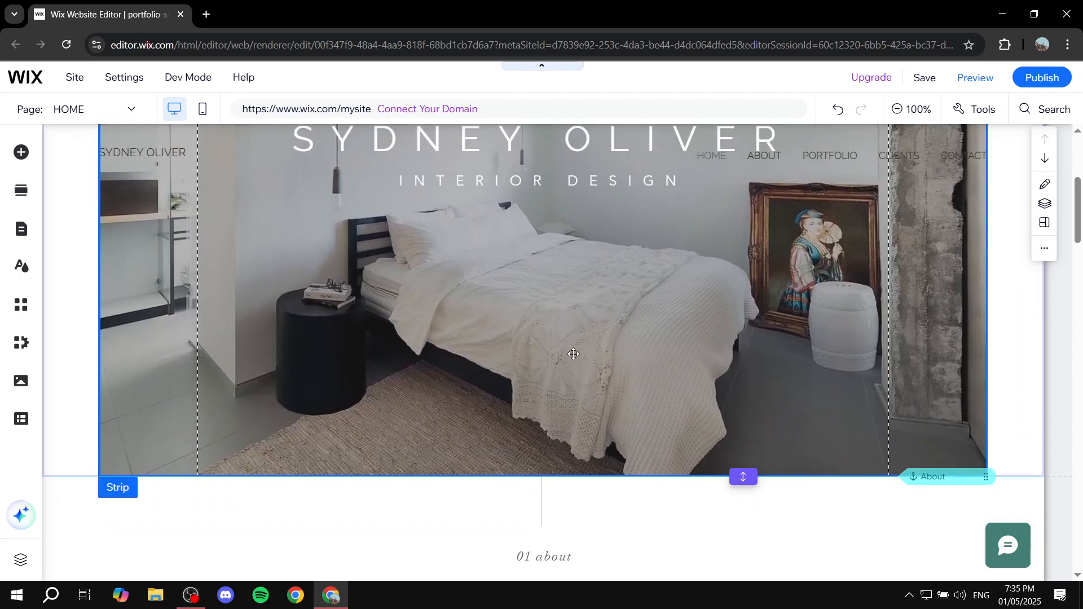
pyautogui.scroll(4, 541, 383)
pyautogui.scroll(-6, 471, 322)
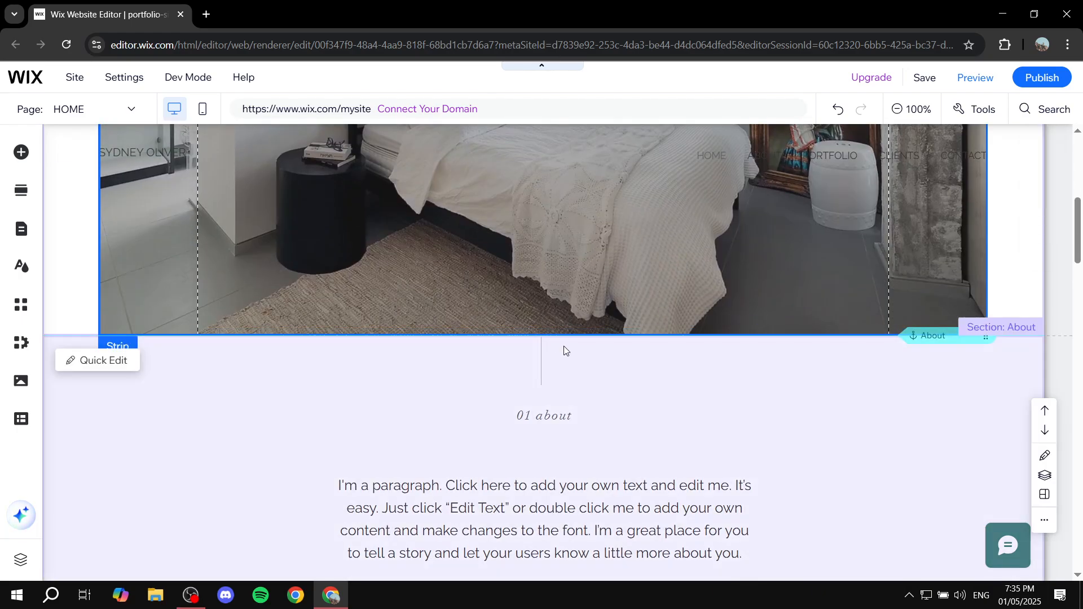
pyautogui.click(563, 347)
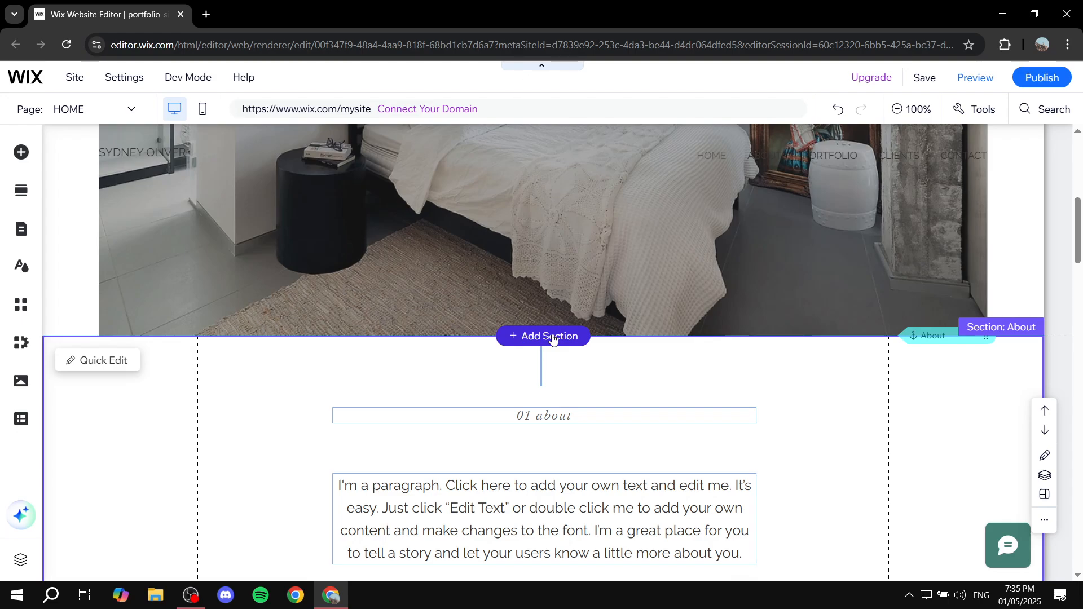
pyautogui.click(552, 337)
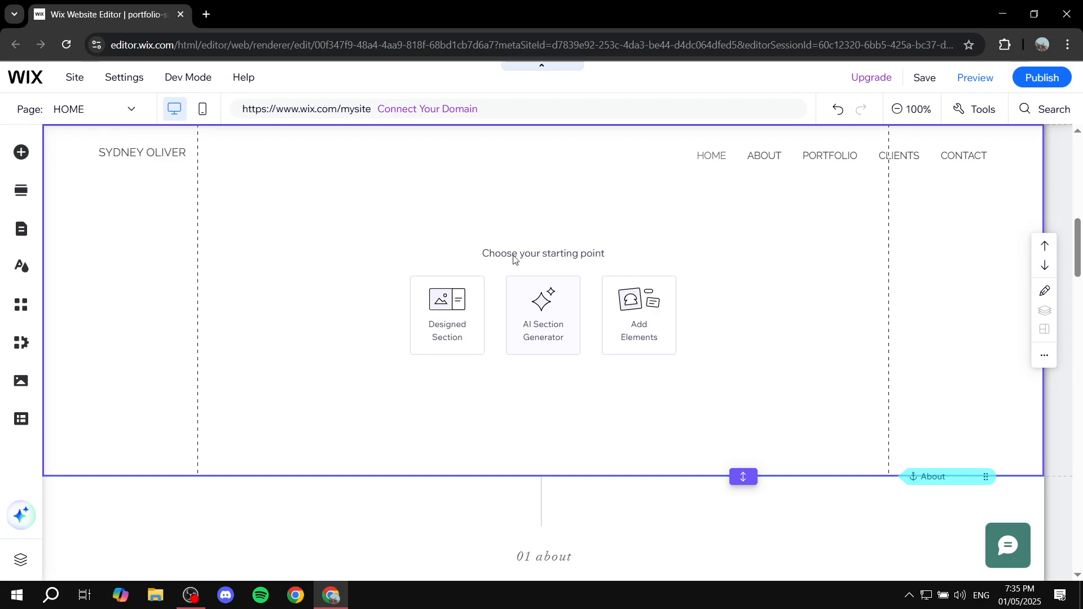
pyautogui.click(479, 232)
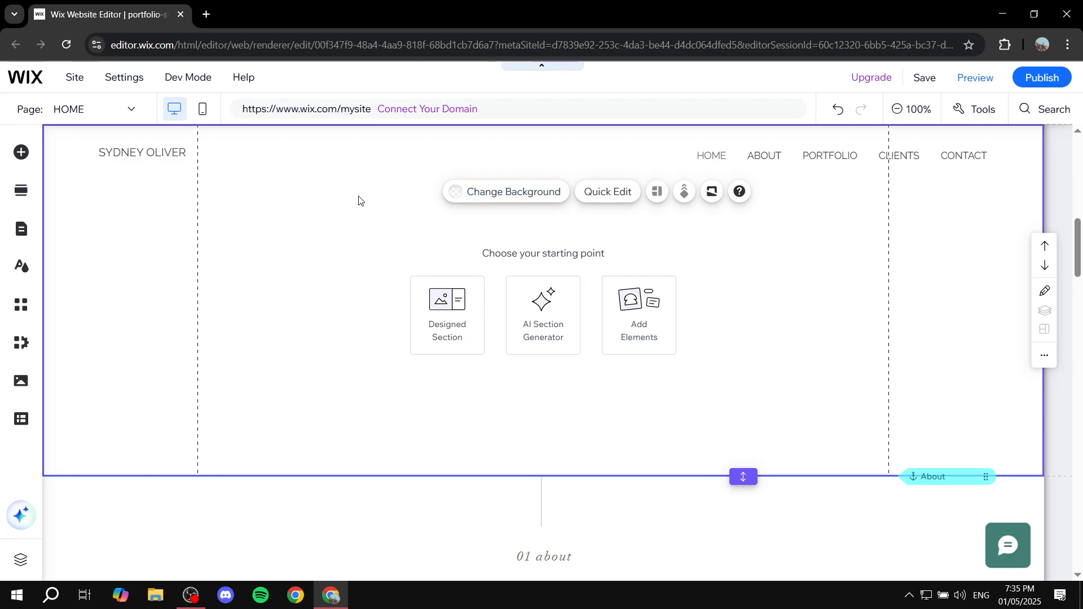
pyautogui.scroll(1, 367, 208)
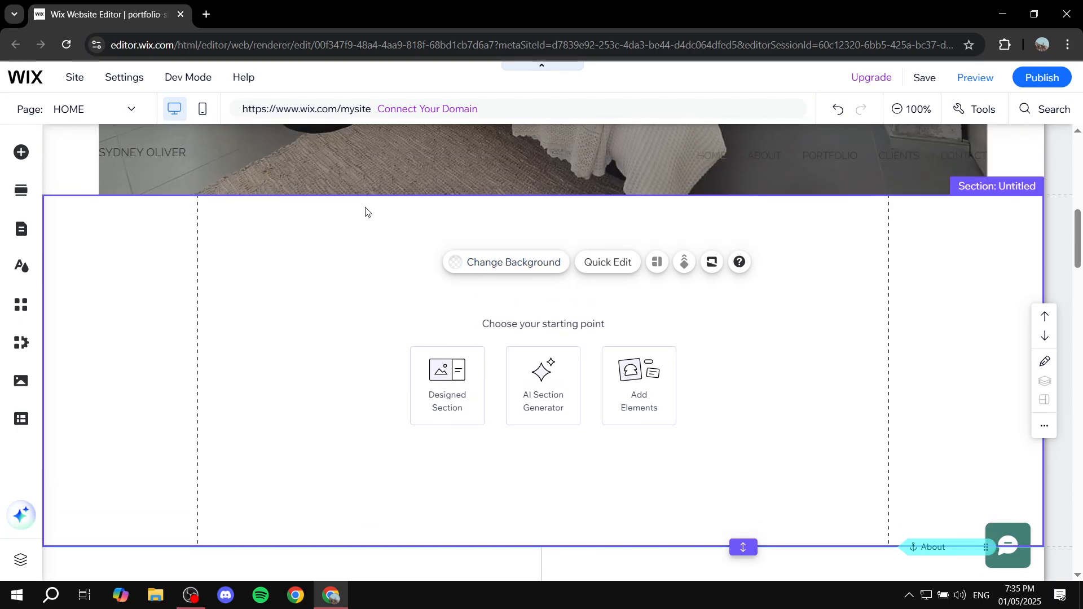
# Step: Browse the available element categories, including Text, Image and Strip, and look at the AI section generator for the blank section
pyautogui.click(21, 152)
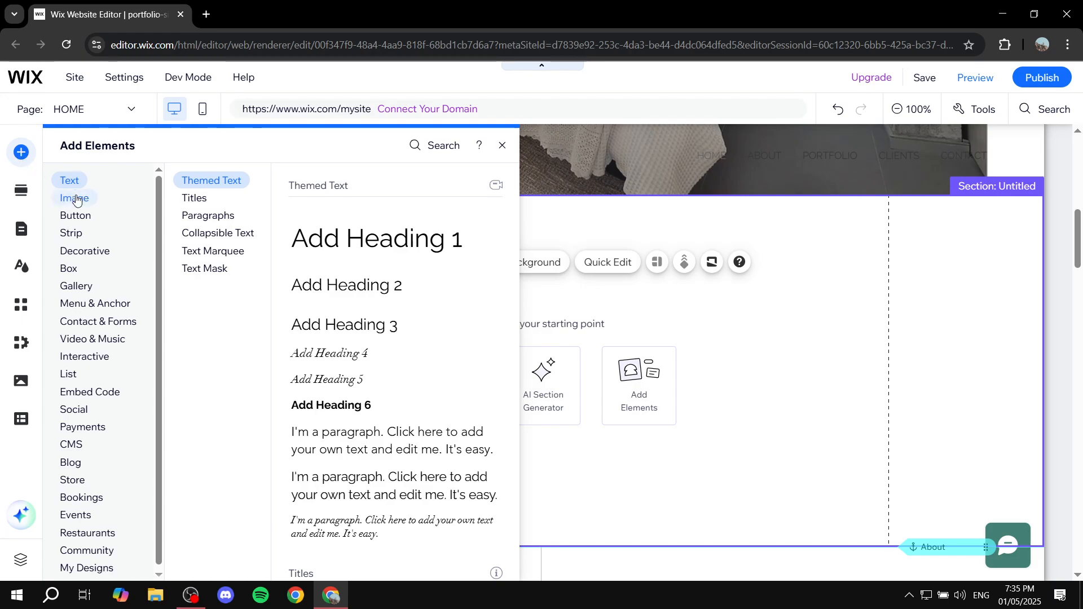
pyautogui.click(75, 215)
pyautogui.click(78, 199)
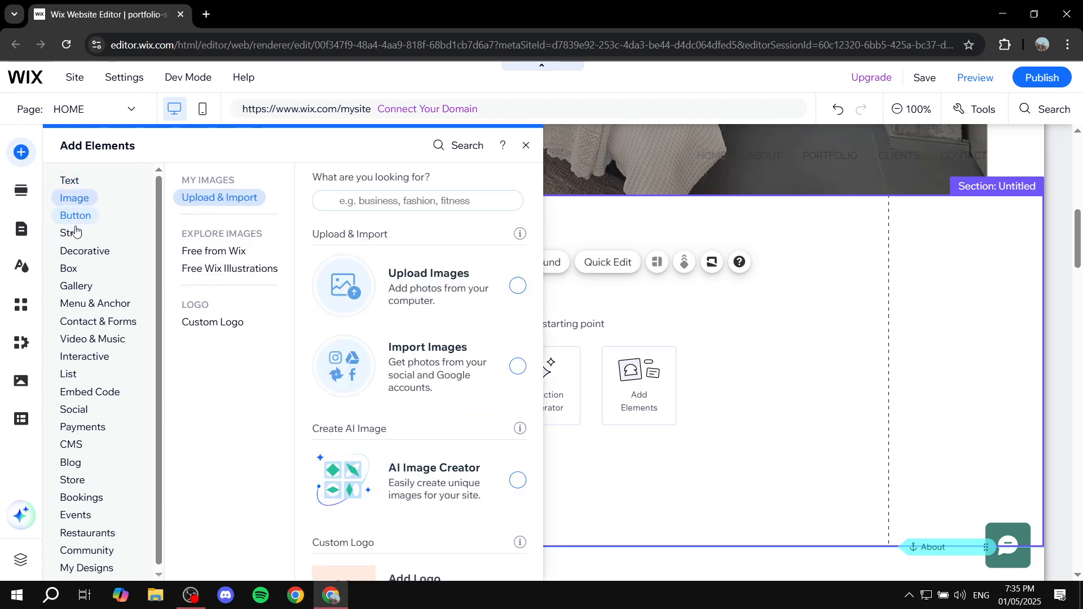
pyautogui.click(76, 233)
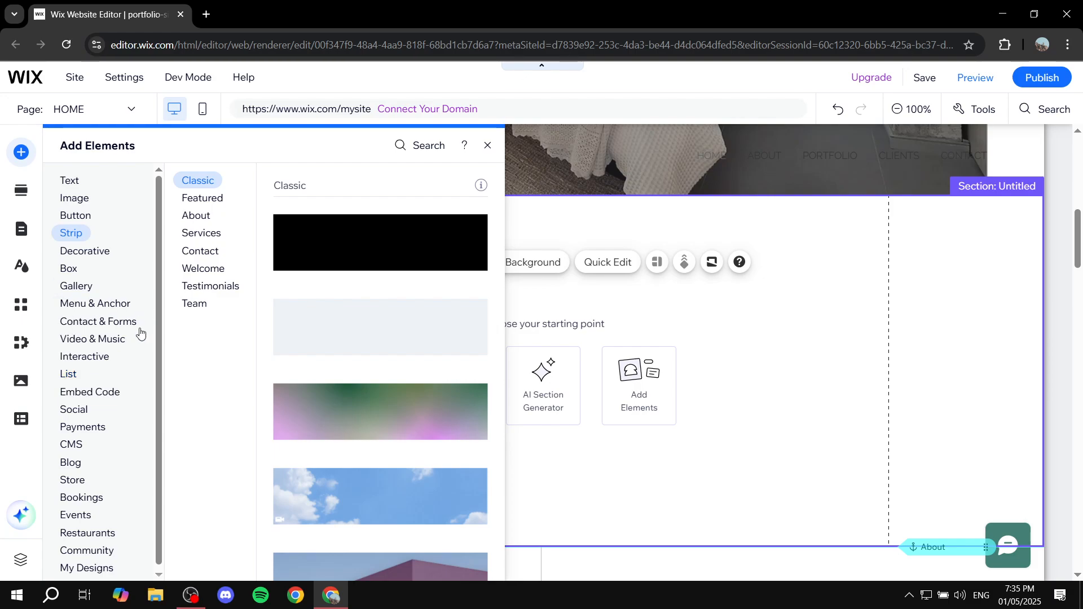
pyautogui.click(128, 307)
pyautogui.click(66, 181)
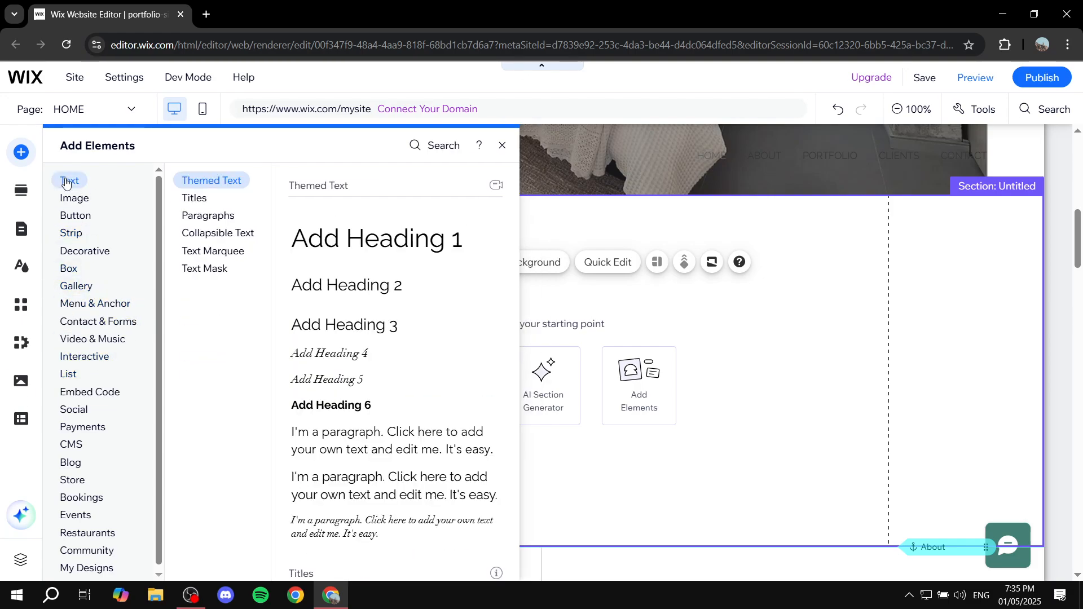
pyautogui.click(23, 151)
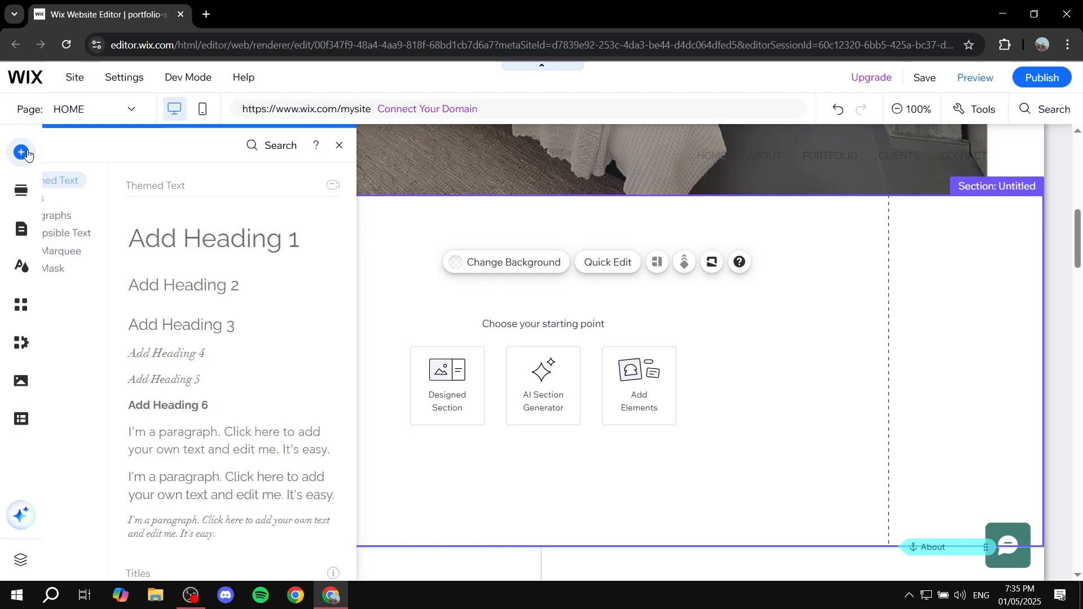
pyautogui.click(507, 420)
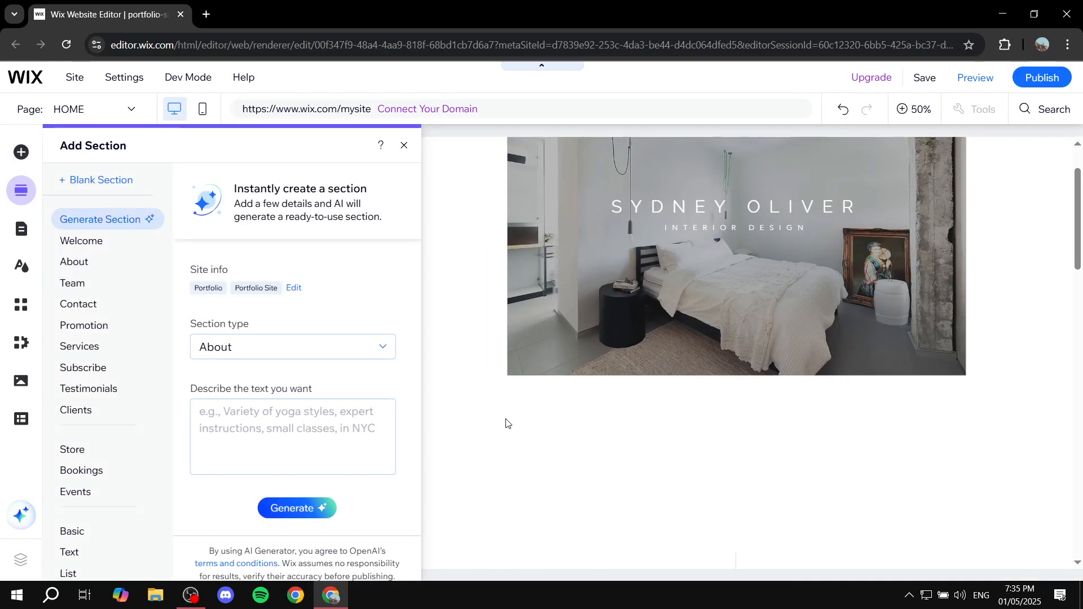
pyautogui.click(534, 461)
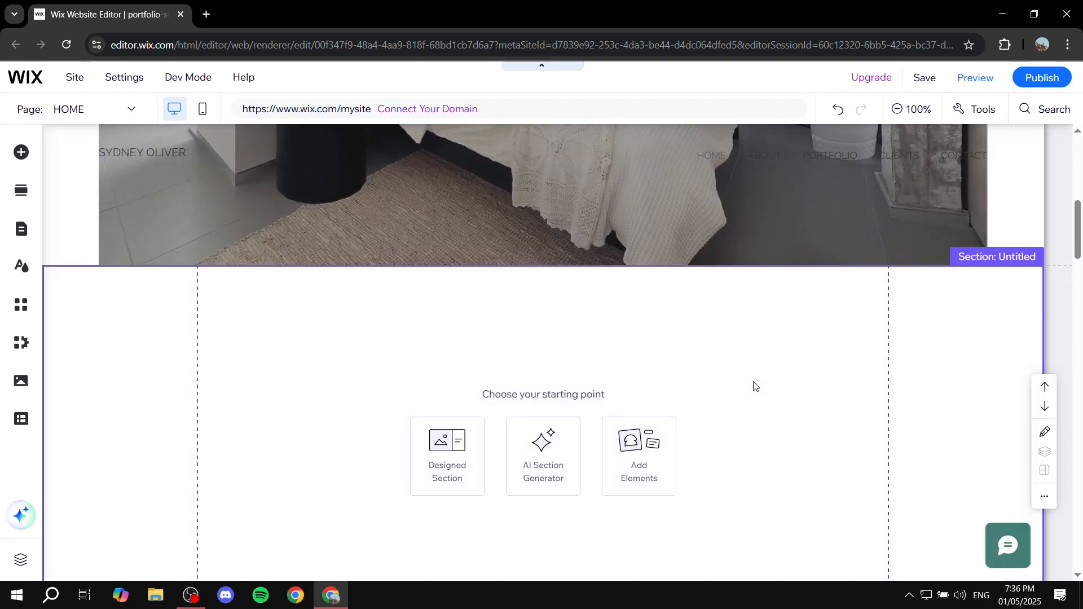
# Step: Undo the addition of the blank section below the Welcome section
pyautogui.hotkey('ctrl', 'z')
pyautogui.scroll(5, 745, 366)
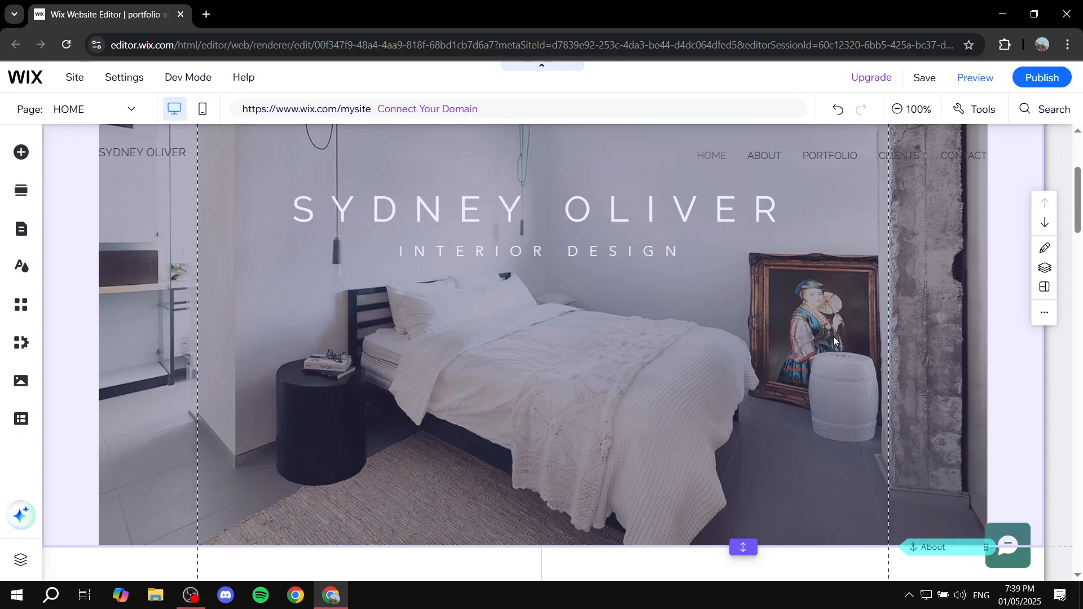
pyautogui.scroll(4, 581, 258)
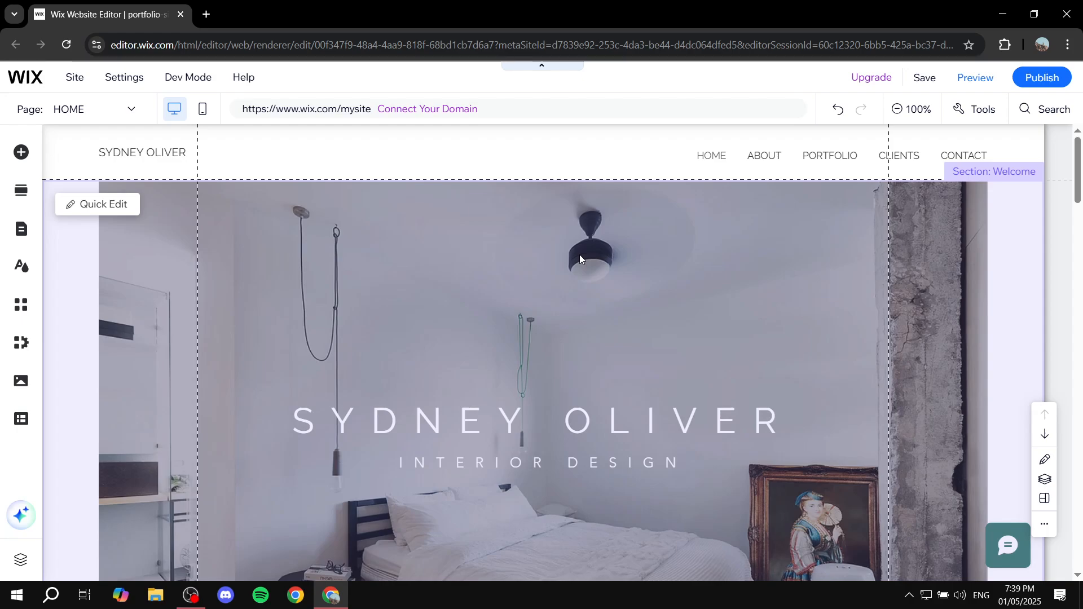
# Step: Save the site under a free Wix.com domain with the address ending portfolio-site, and dismiss the confirmation
pyautogui.moveTo(27, 76)
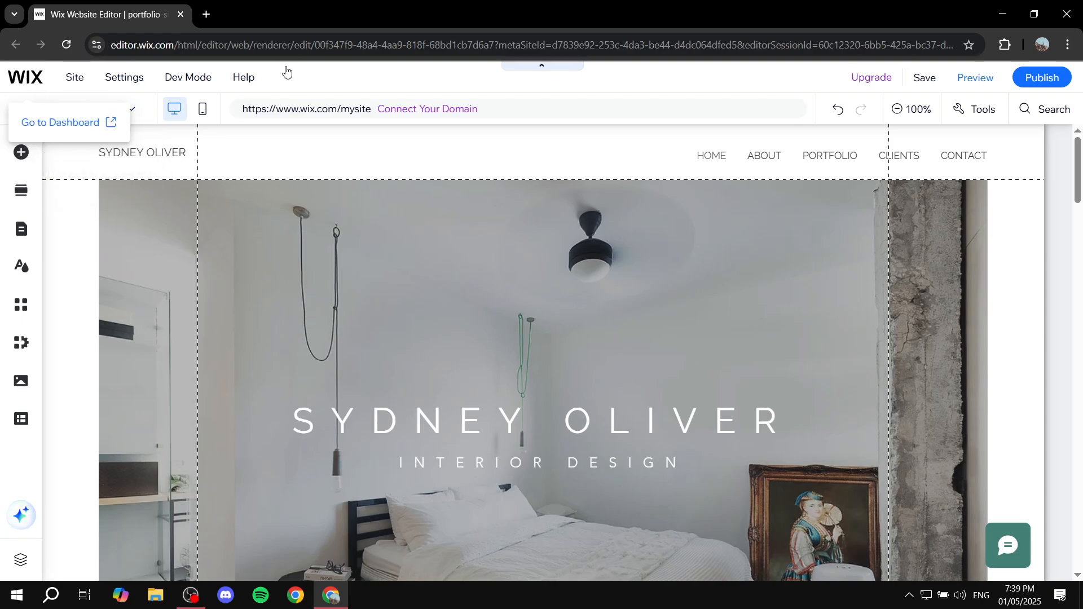
pyautogui.click(924, 77)
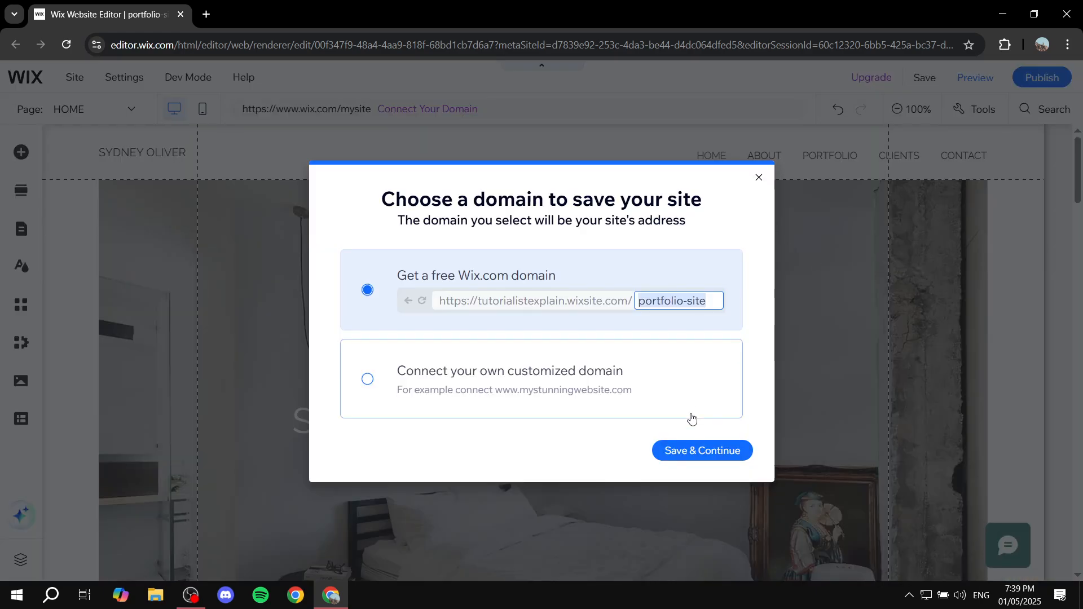
pyautogui.click(699, 450)
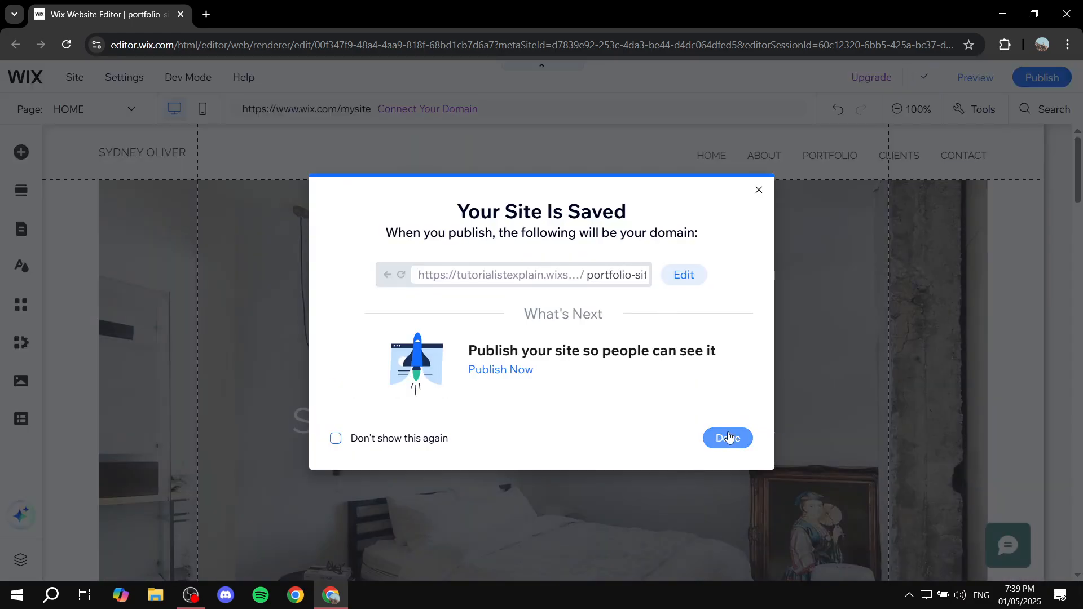
pyautogui.click(728, 437)
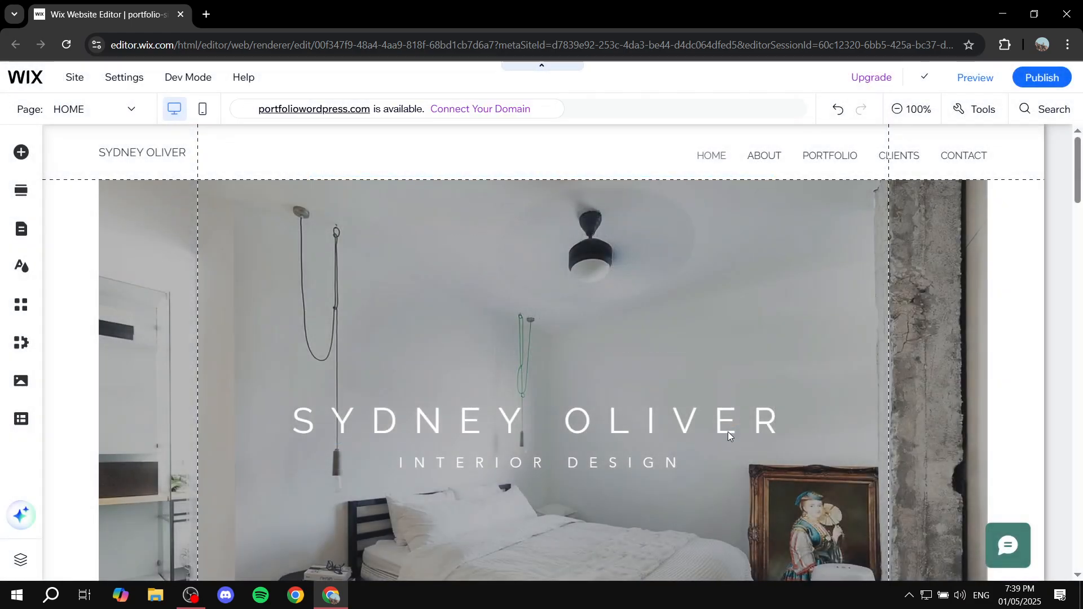
# Step: Switch to the site's dashboard and open its Portfolio projects area
pyautogui.moveTo(15, 76)
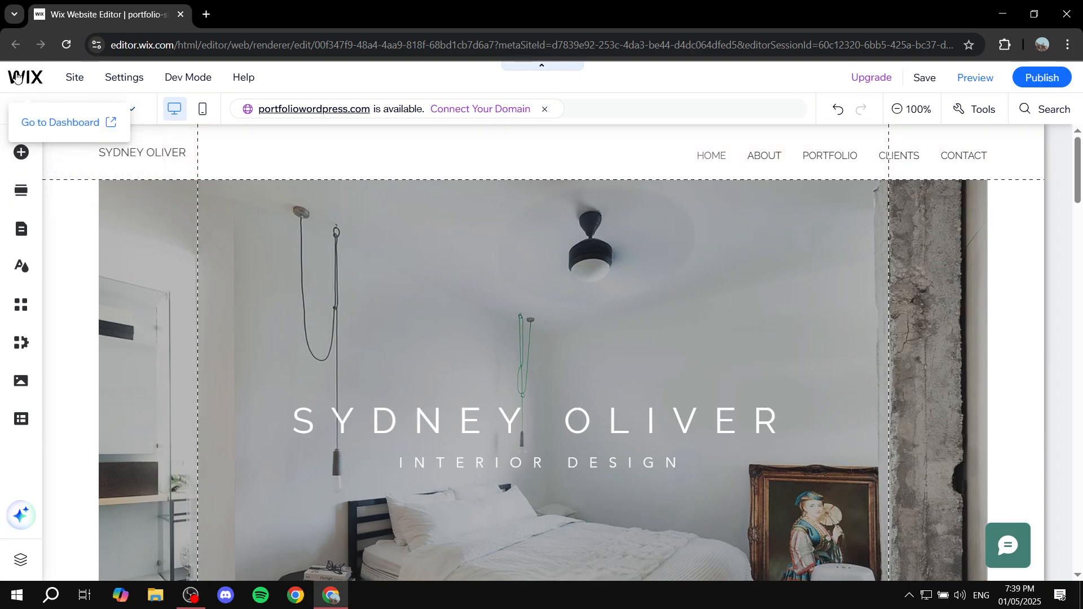
pyautogui.click(61, 123)
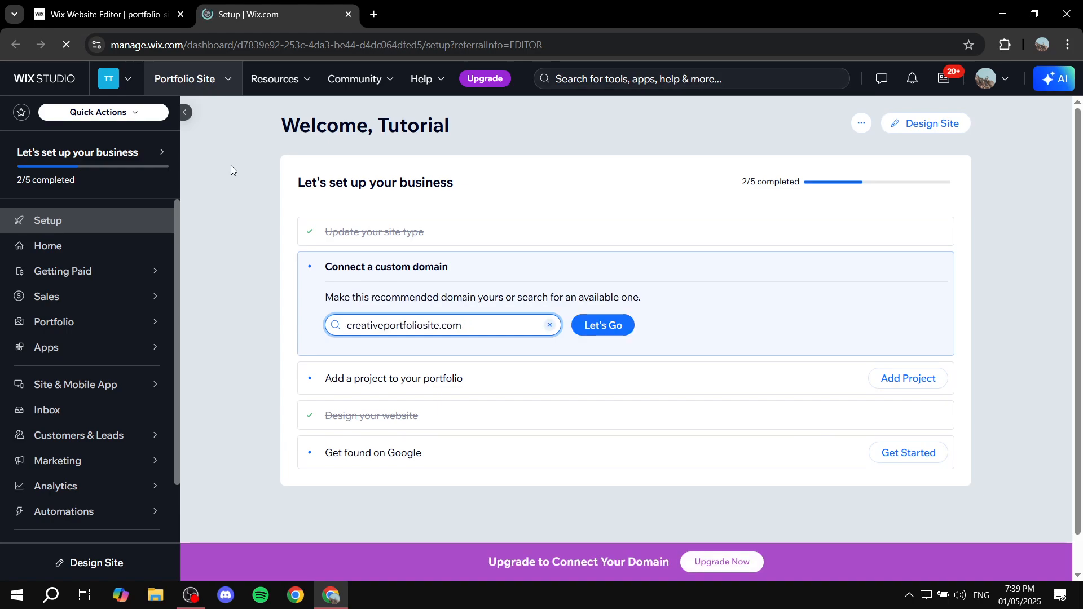
pyautogui.moveTo(56, 333)
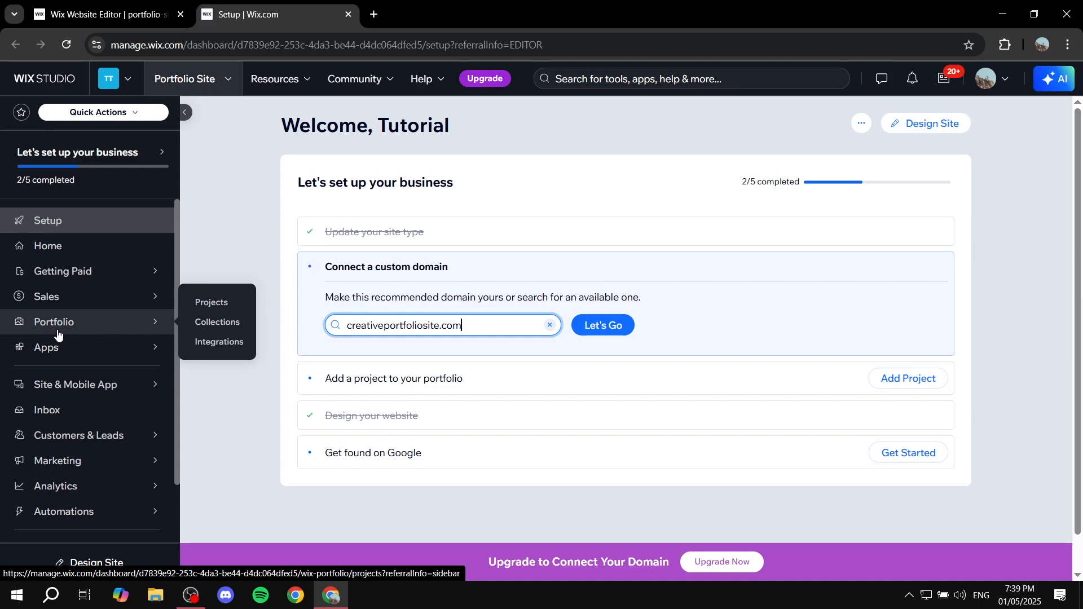
pyautogui.click(57, 334)
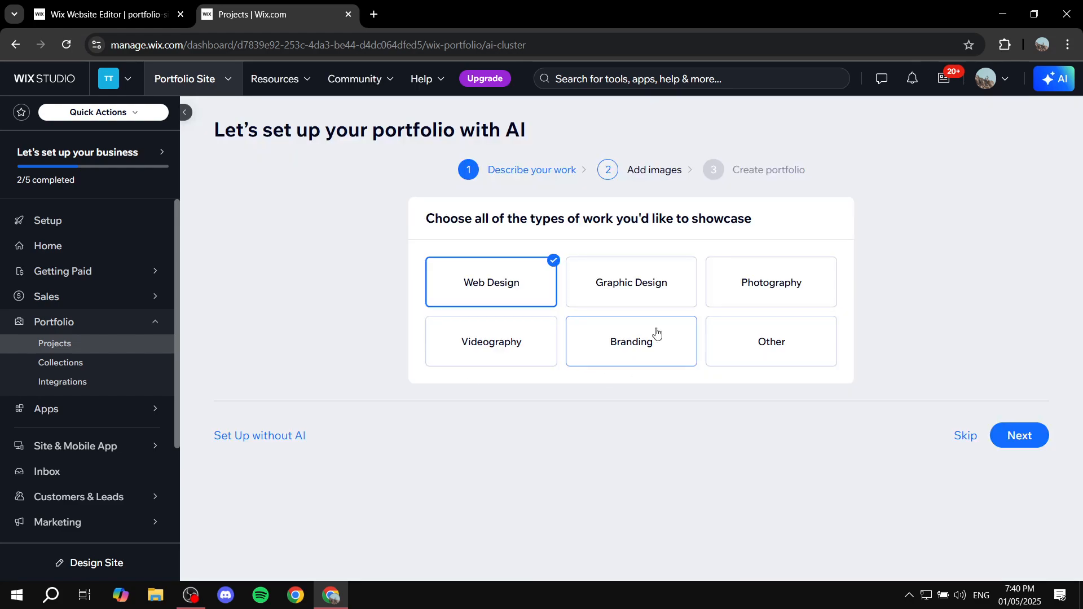
# Step: Choose to set up the portfolio without AI
pyautogui.moveTo(259, 131); pyautogui.dragTo(697, 127)
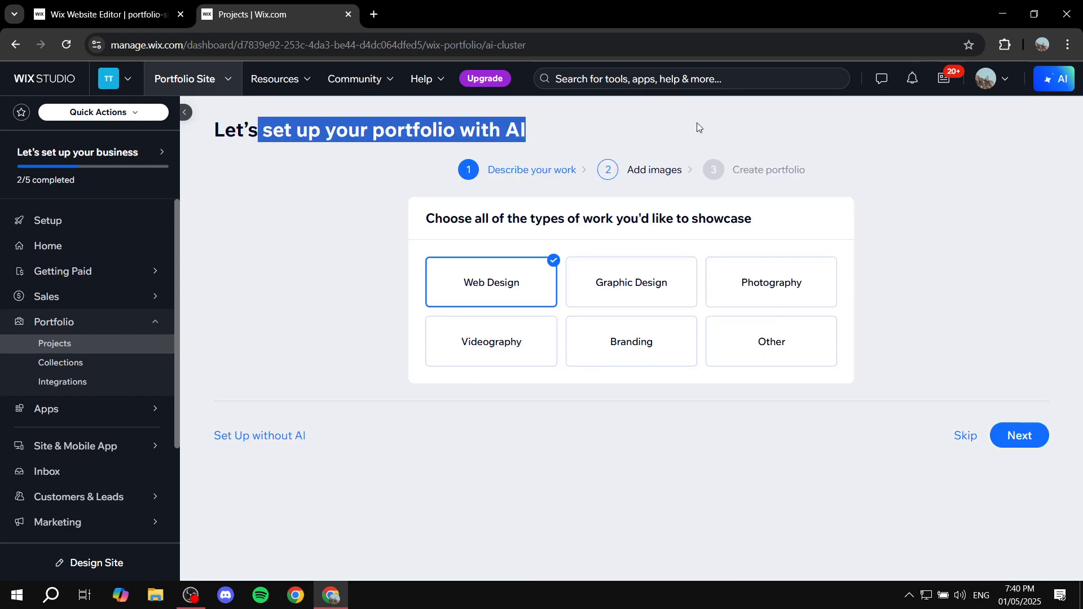
pyautogui.click(697, 126)
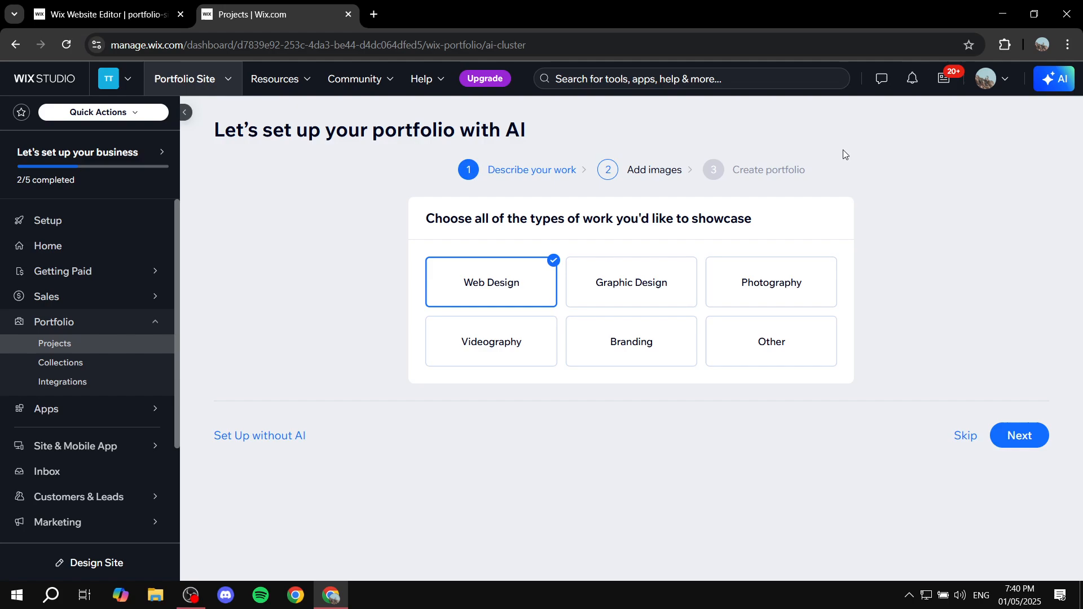
pyautogui.click(242, 443)
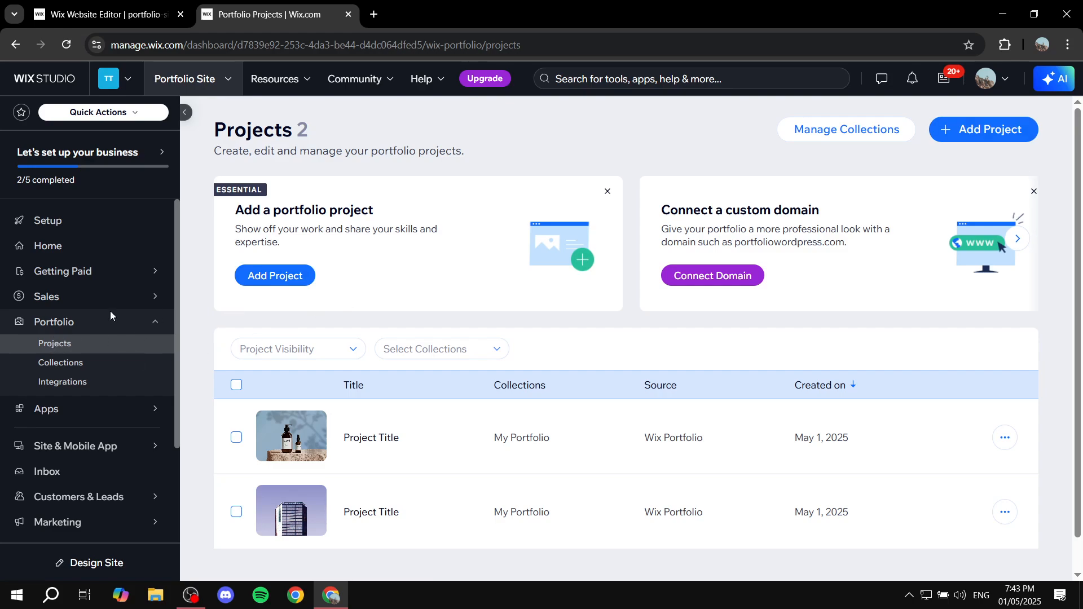
# Step: Start a new portfolio project, title it Test 1 Project, and continue to its description
pyautogui.click(1002, 136)
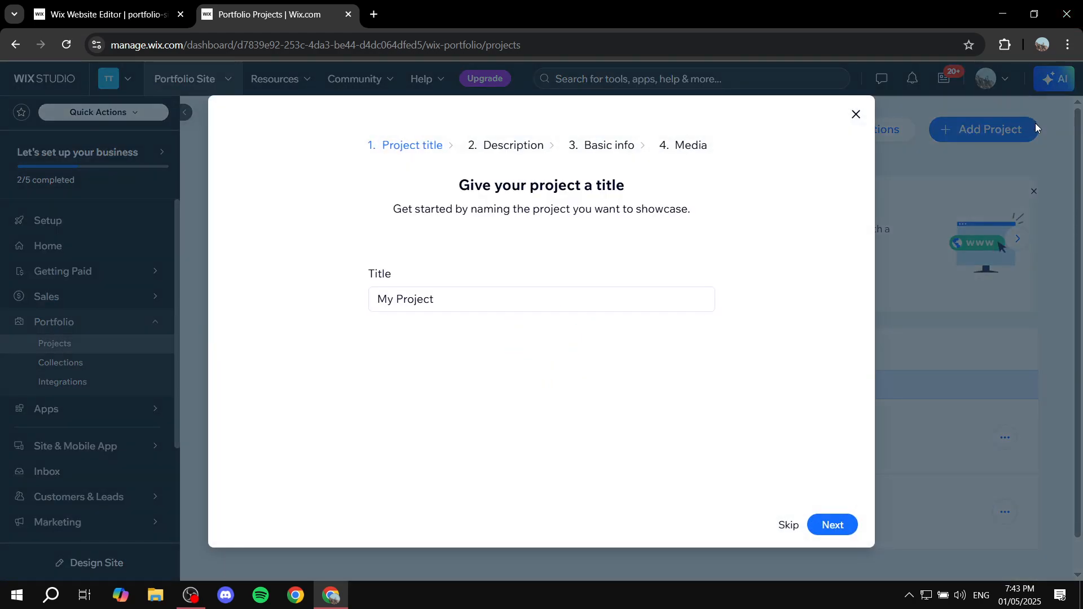
pyautogui.tripleClick(504, 303)
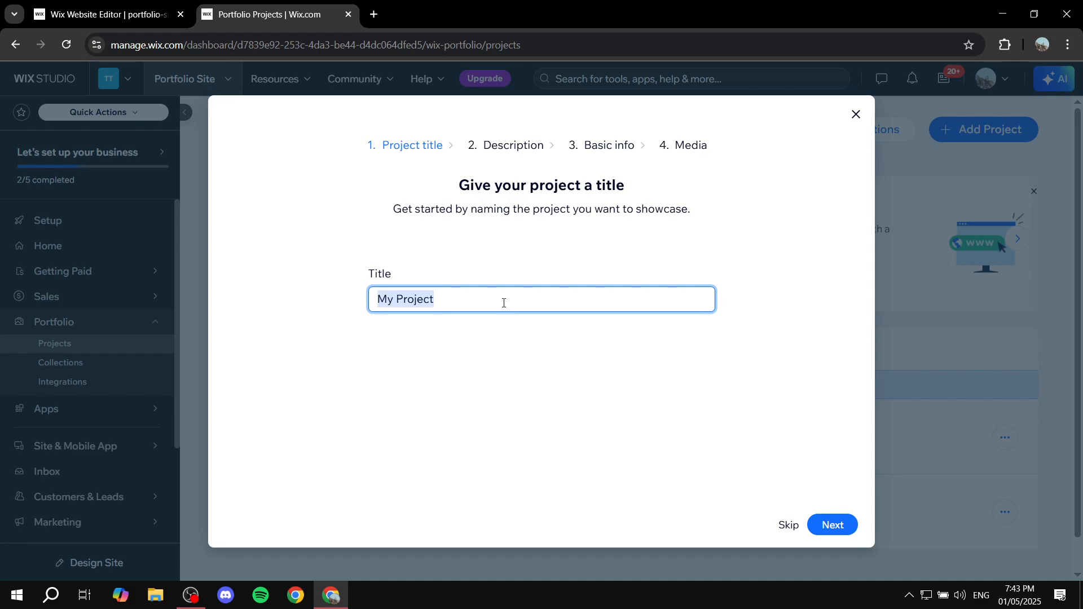
pyautogui.press('BackSpace')
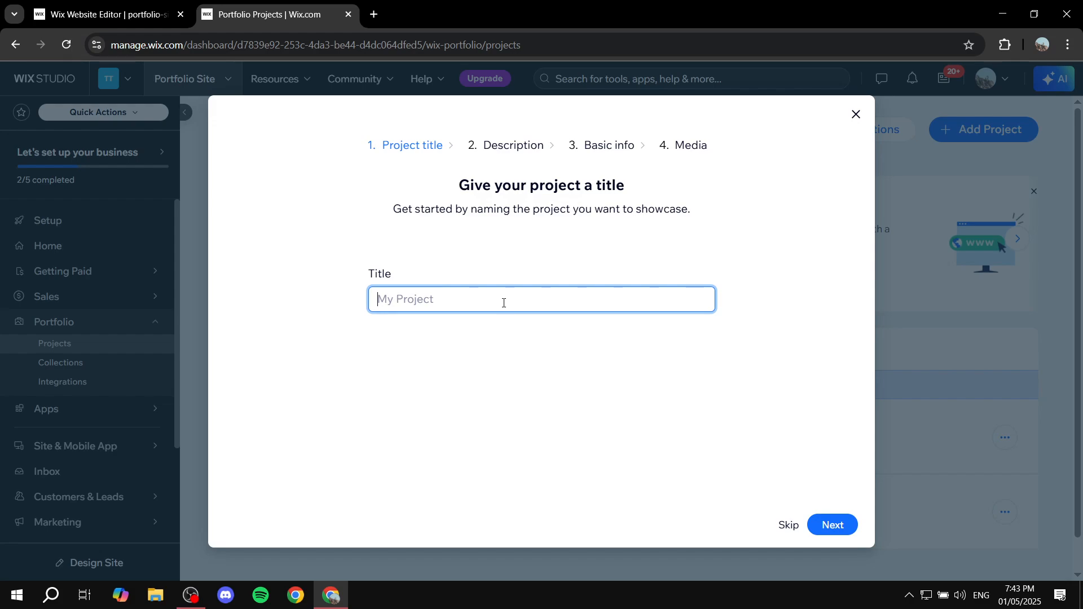
pyautogui.write('Test 1 Project')
pyautogui.click(828, 525)
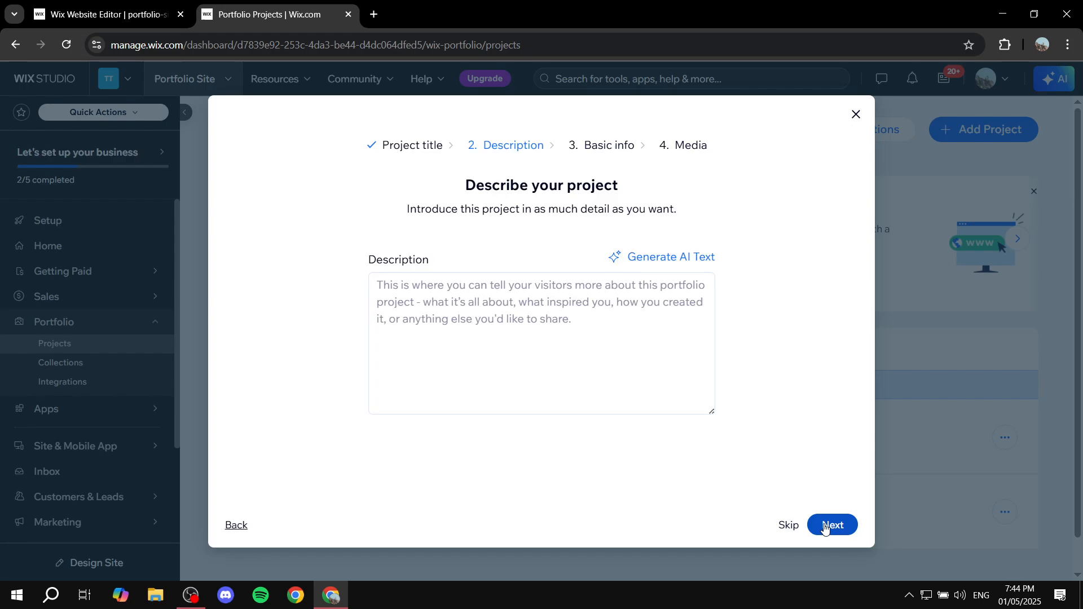
# Step: Leave the project's description, type, date and location blank and continue to the media stage
pyautogui.click(519, 321)
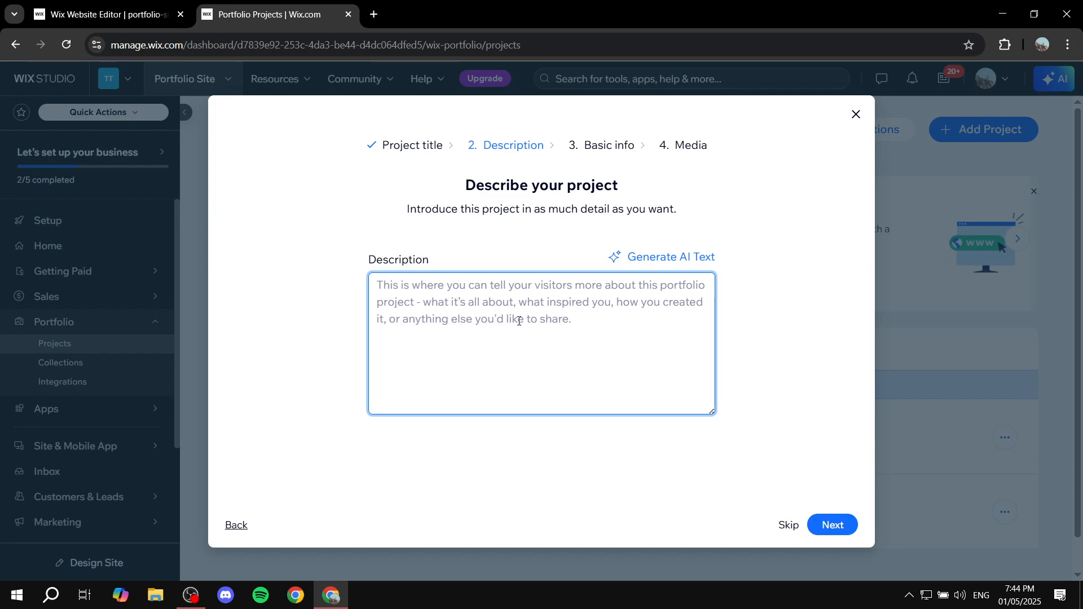
pyautogui.click(847, 527)
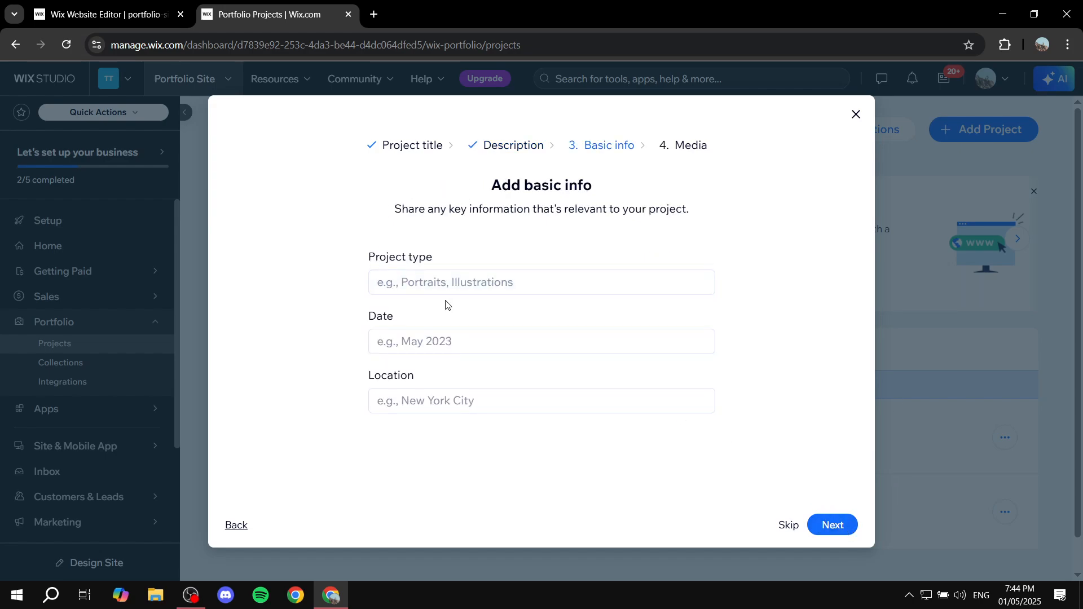
pyautogui.moveTo(340, 261); pyautogui.dragTo(450, 250)
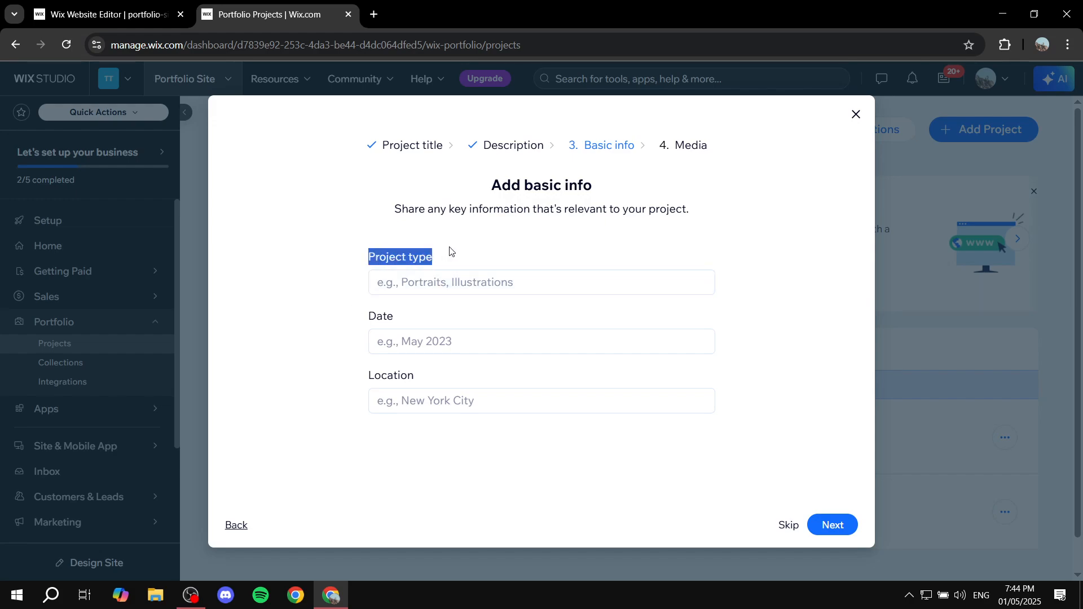
pyautogui.click(450, 252)
pyautogui.moveTo(370, 317); pyautogui.dragTo(429, 311)
pyautogui.click(430, 312)
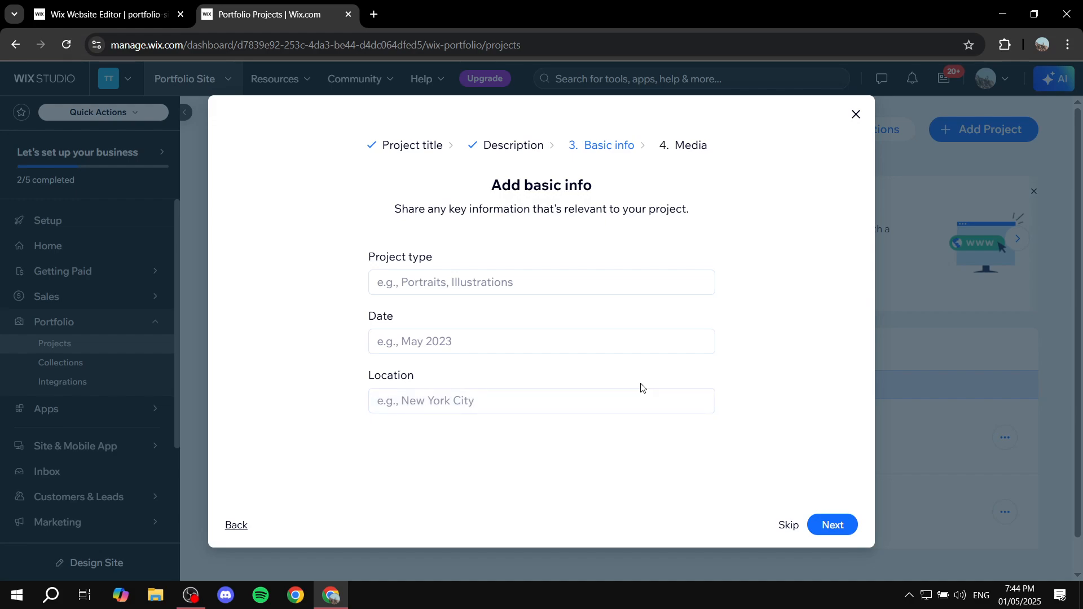
pyautogui.click(835, 524)
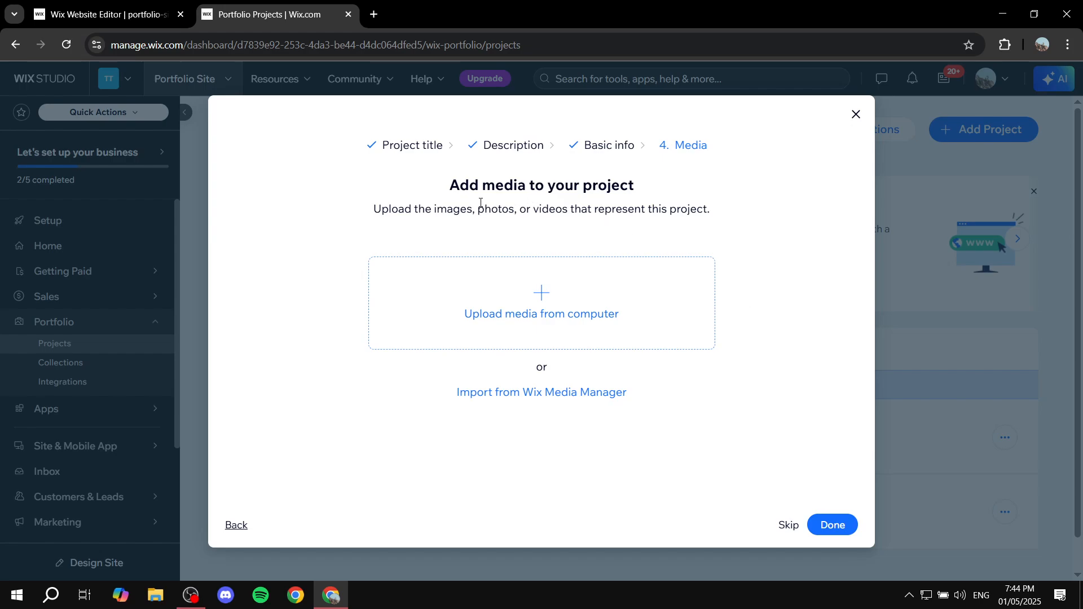
# Step: Upload Blue.webp, Green.png, Colors.png, Colors.jpg and Orange.webp from the computer to the project's media
pyautogui.moveTo(434, 207); pyautogui.dragTo(793, 208)
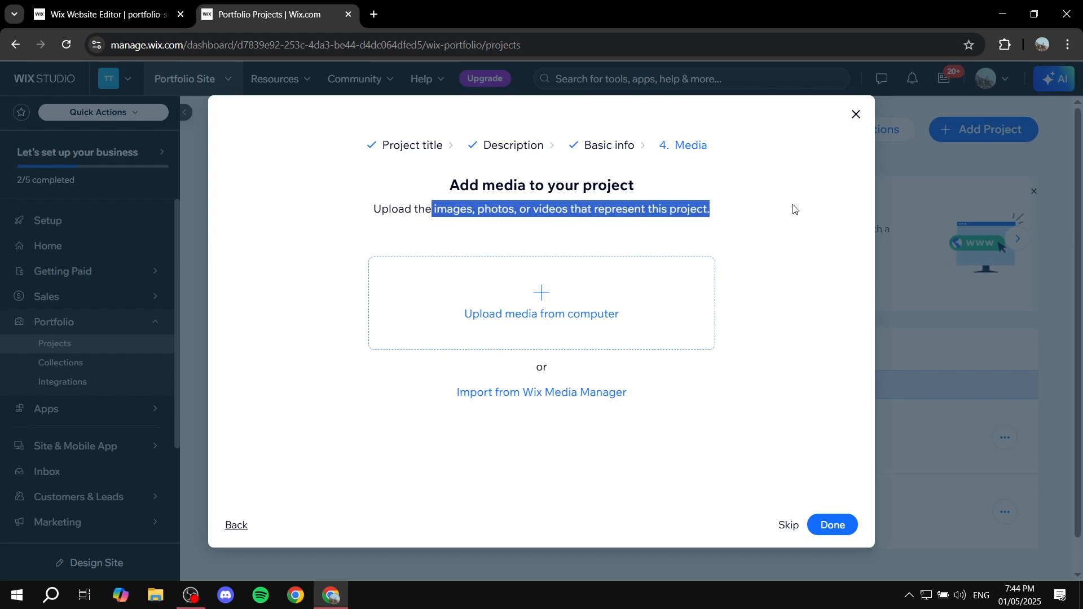
pyautogui.click(755, 220)
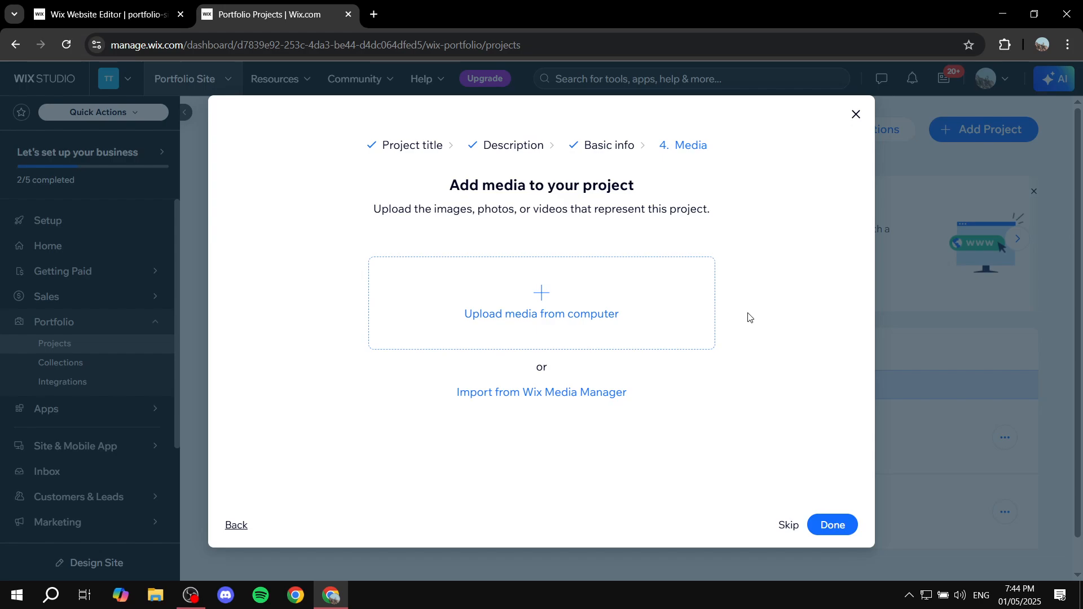
pyautogui.click(542, 290)
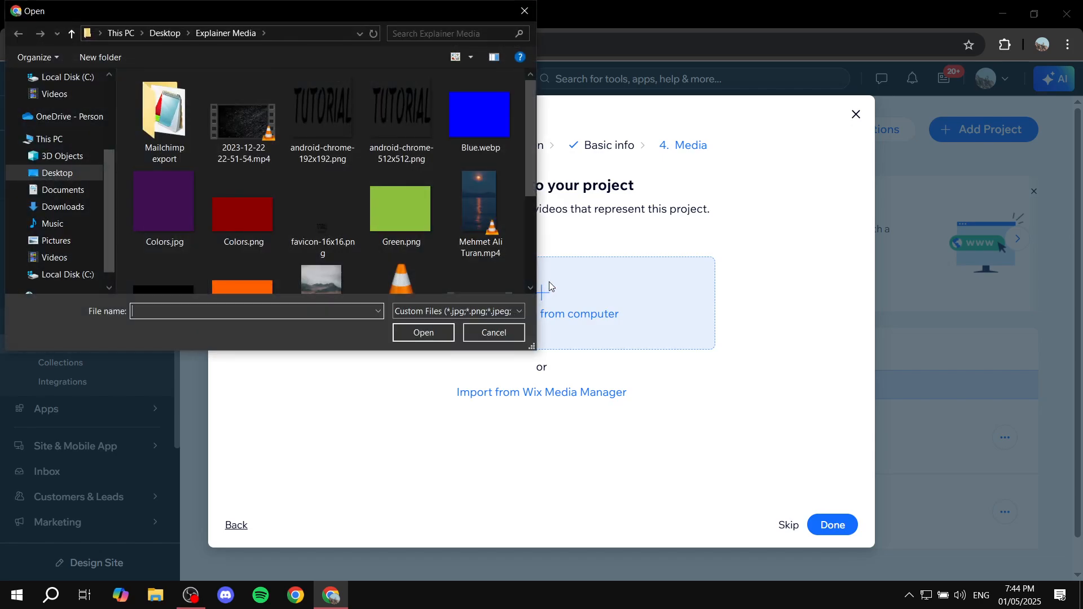
pyautogui.click(488, 126)
pyautogui.keyDown('ctrl'); pyautogui.click(408, 185); pyautogui.keyUp('ctrl')
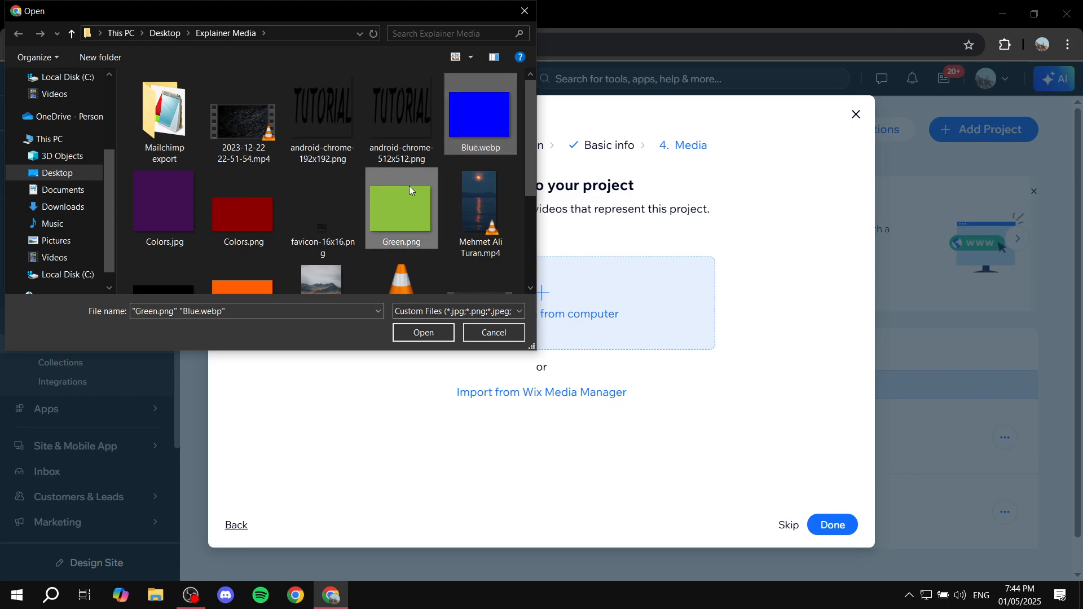
pyautogui.keyDown('ctrl'); pyautogui.click(242, 210); pyautogui.keyUp('ctrl')
pyautogui.keyDown('ctrl'); pyautogui.click(169, 206); pyautogui.keyUp('ctrl')
pyautogui.scroll(-3, 231, 225)
pyautogui.keyDown('ctrl'); pyautogui.click(242, 141); pyautogui.keyUp('ctrl')
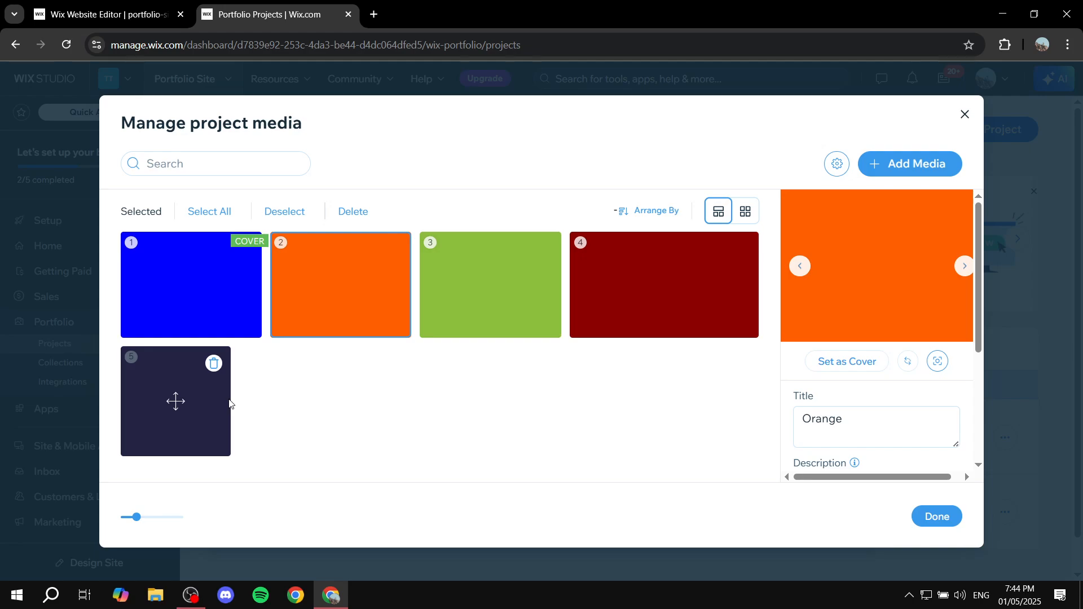
# Step: Move the purple image to first place as the cover, and review the detail fields of the purple and blue images
pyautogui.moveTo(176, 403); pyautogui.dragTo(171, 280)
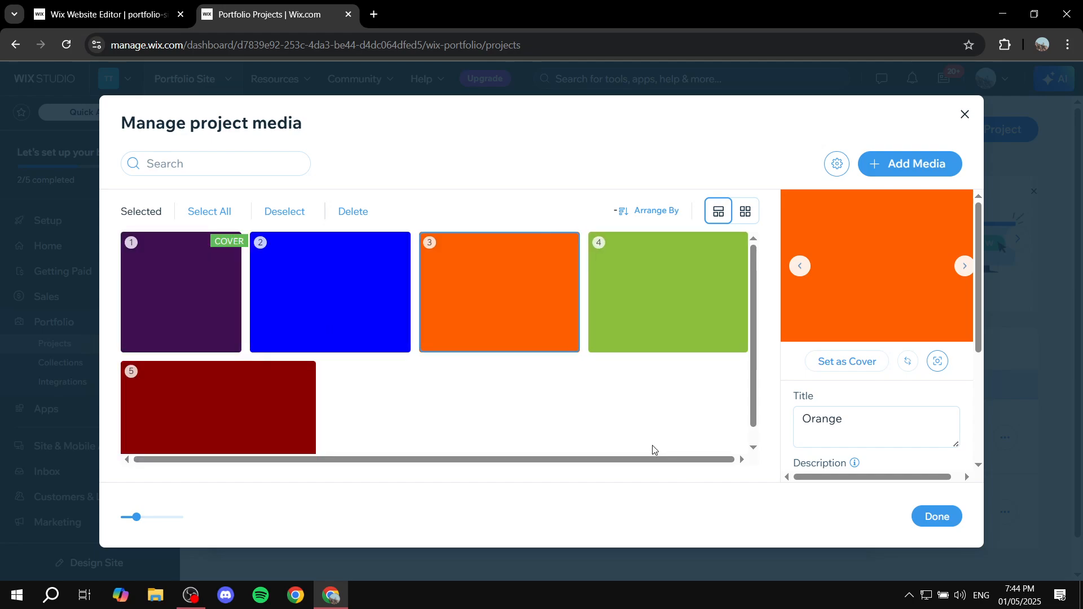
pyautogui.click(200, 299)
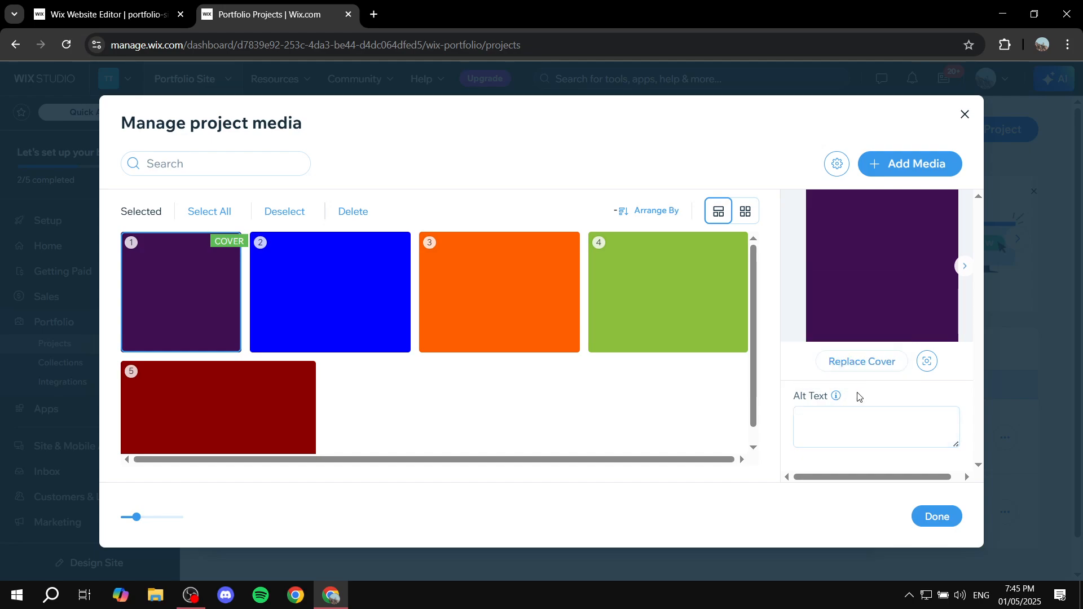
pyautogui.click(858, 419)
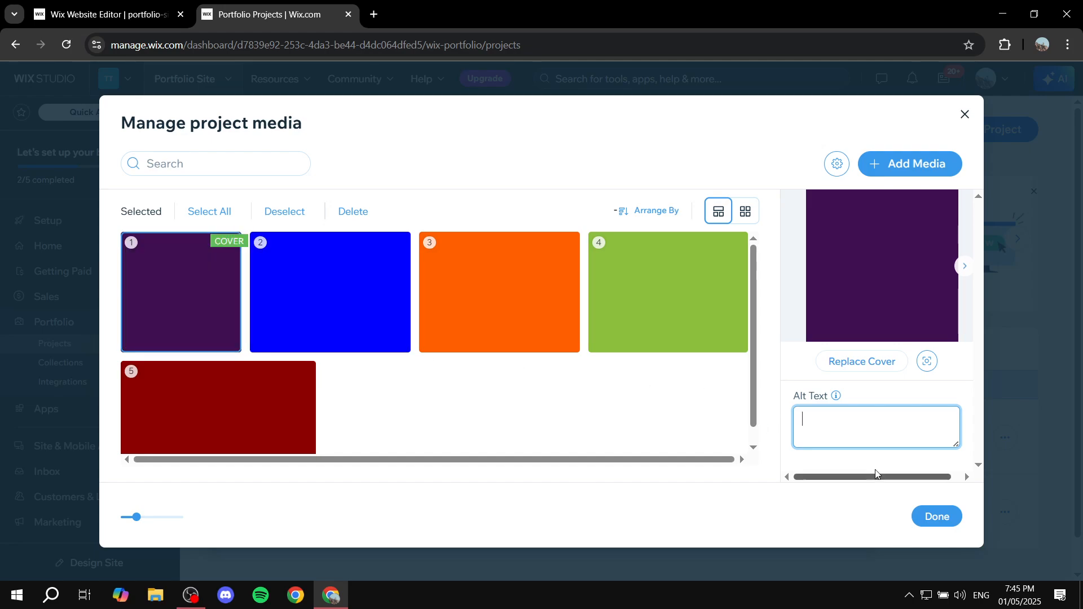
pyautogui.click(328, 292)
pyautogui.scroll(-1, 851, 348)
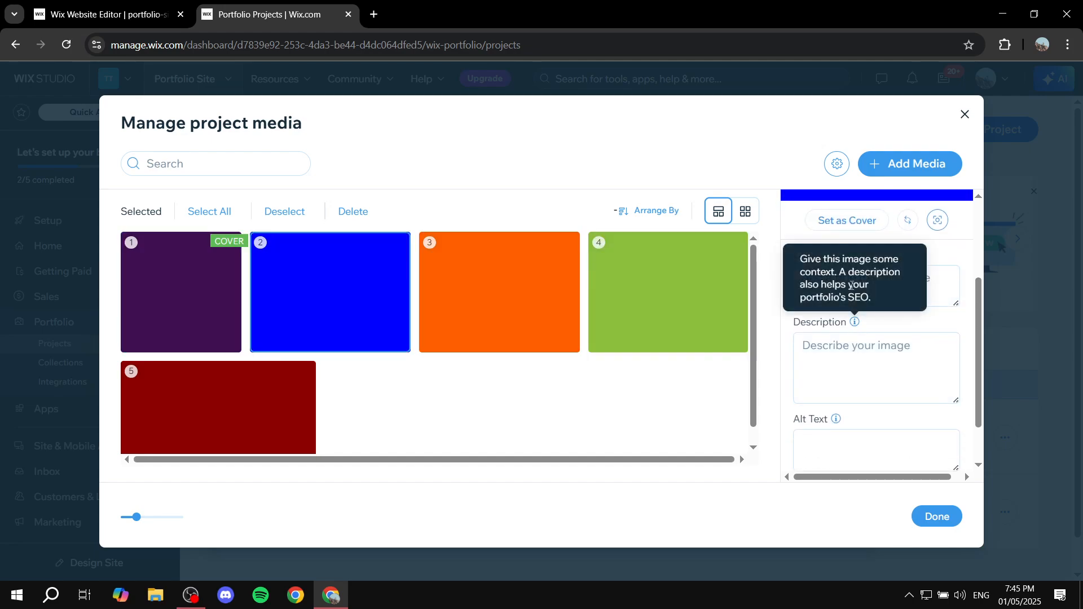
pyautogui.scroll(-2, 885, 379)
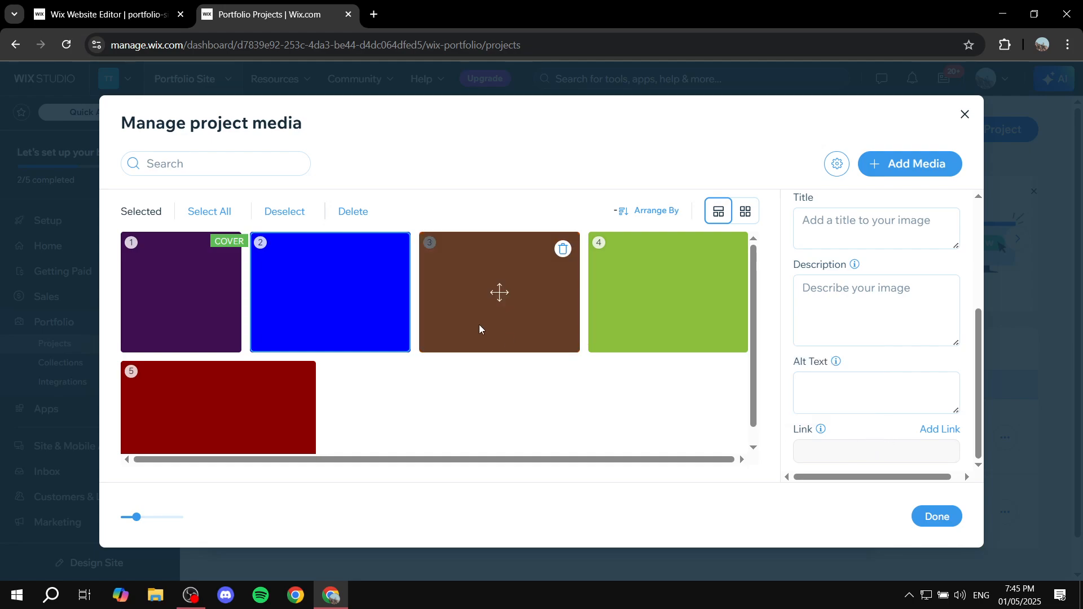
# Step: Arrange the remaining images as dark red, orange, blue and green, and finish adding the project to the portfolio
pyautogui.moveTo(472, 290); pyautogui.dragTo(330, 283)
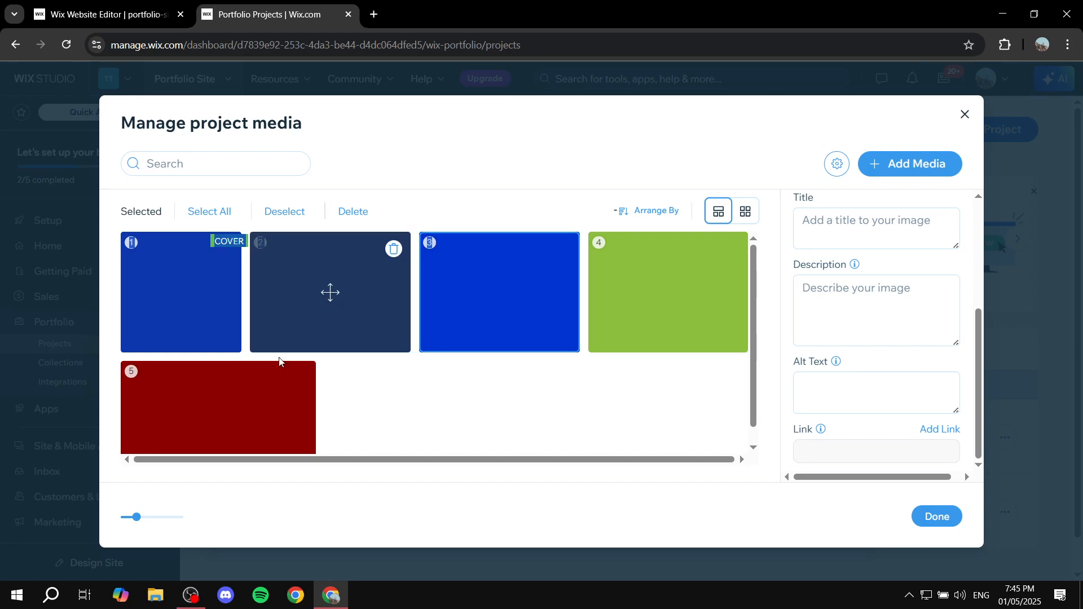
pyautogui.moveTo(268, 392); pyautogui.dragTo(423, 285)
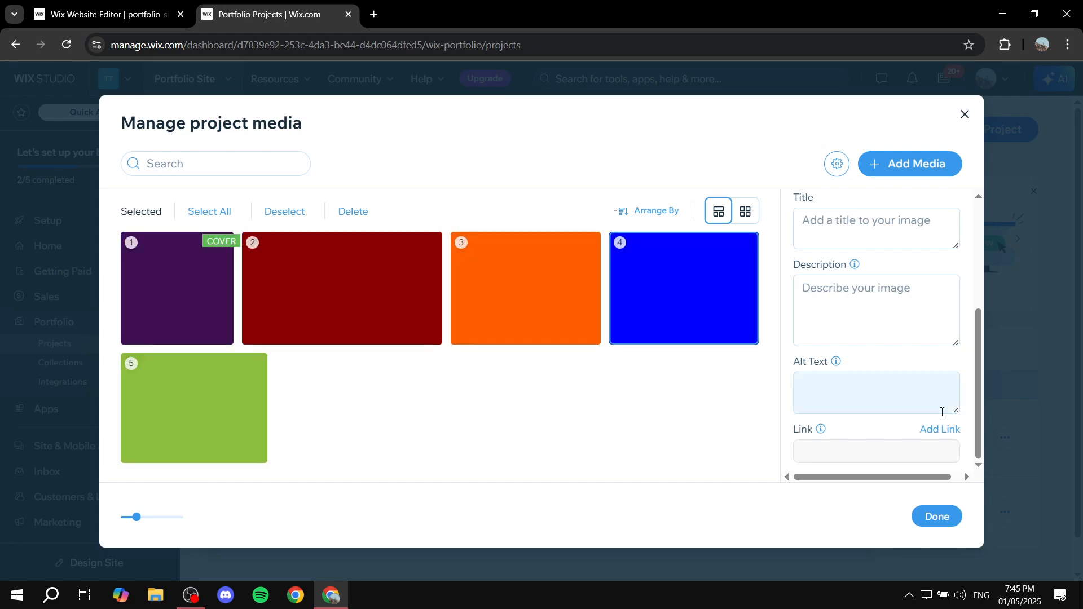
pyautogui.click(937, 517)
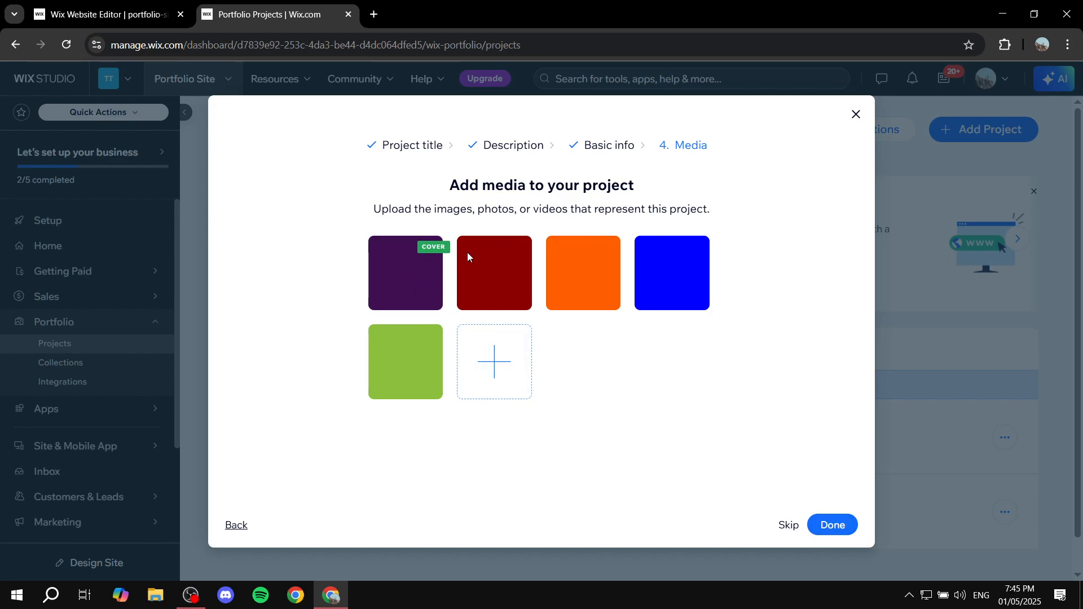
pyautogui.click(845, 526)
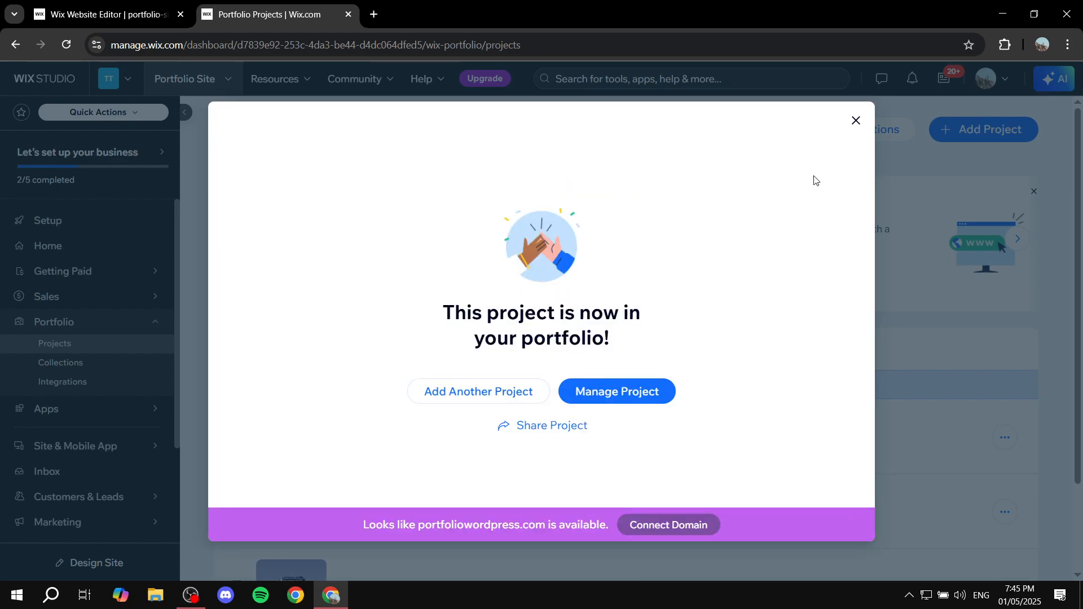
pyautogui.click(856, 119)
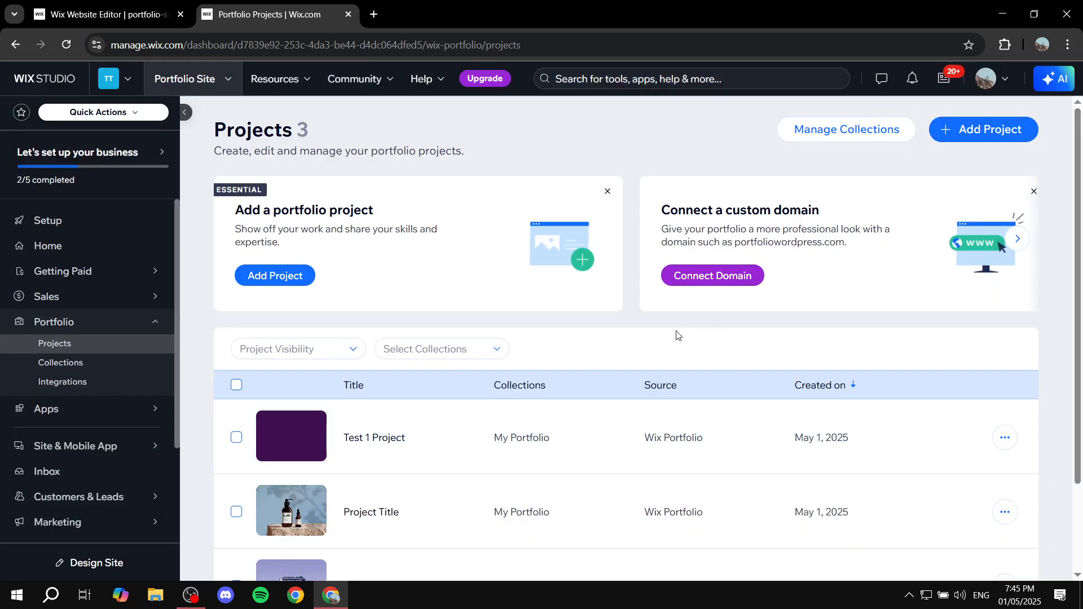
# Step: Create a new portfolio collection named Tutorial, leaving its description blank
pyautogui.scroll(-2, 547, 406)
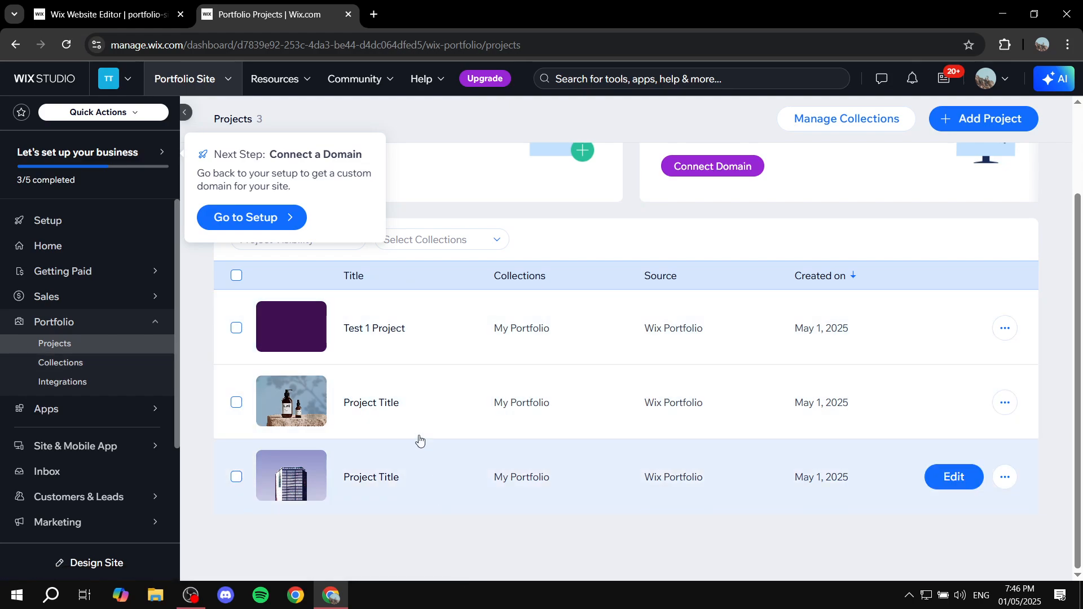
pyautogui.click(66, 365)
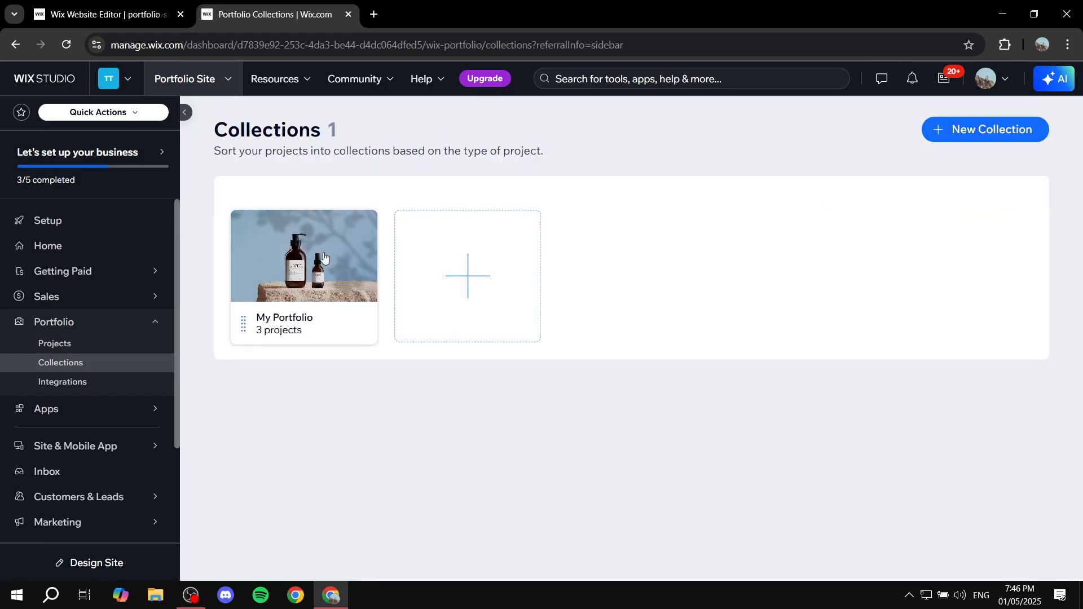
pyautogui.click(972, 135)
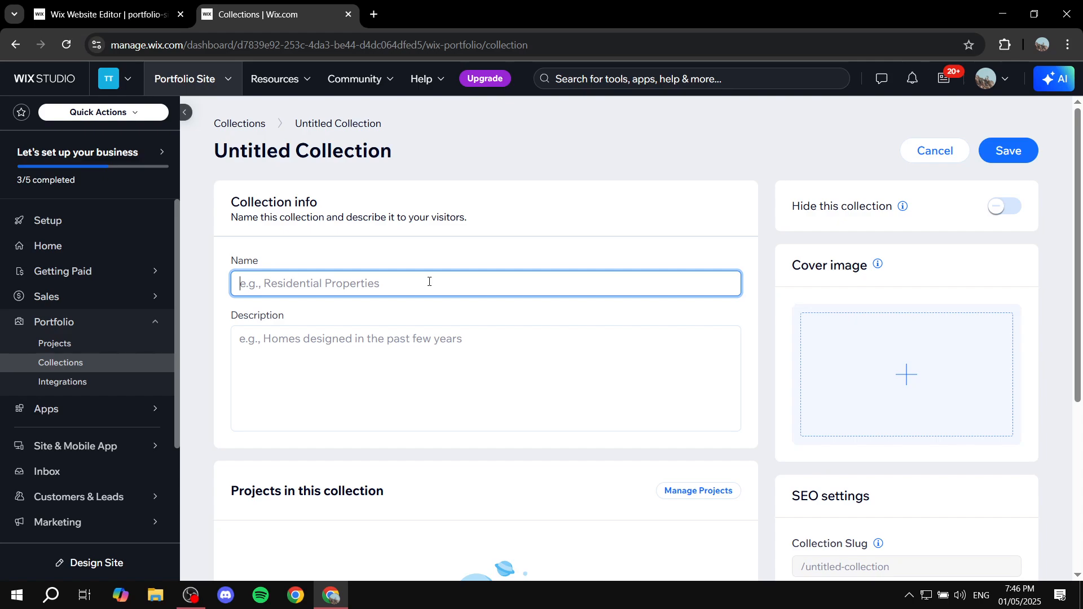
pyautogui.write('T')
pyautogui.press('BackSpace')
pyautogui.write('t')
pyautogui.press('BackSpace')
pyautogui.write('Tuto')
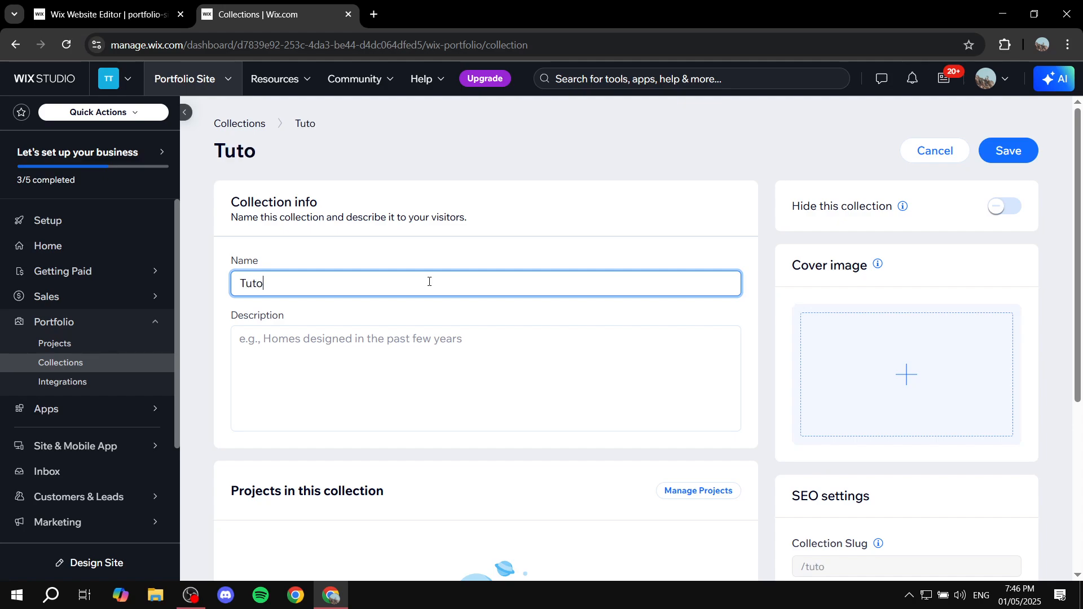
pyautogui.write('rial')
pyautogui.click(416, 340)
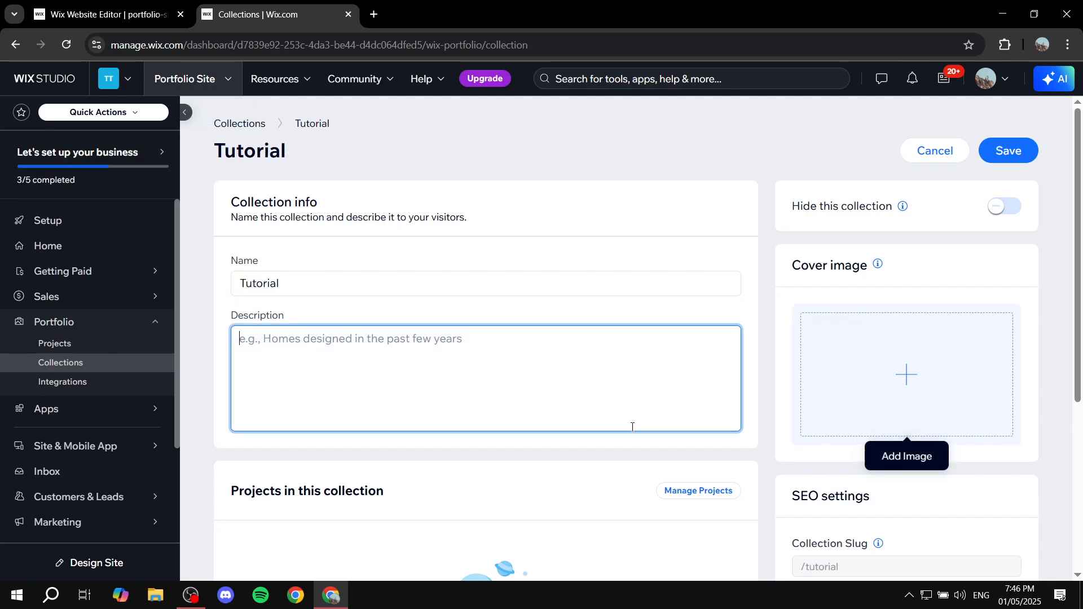
# Step: Upload Tutorial WBG.png from the computer and set it as the Tutorial collection's cover image
pyautogui.scroll(-1, 482, 366)
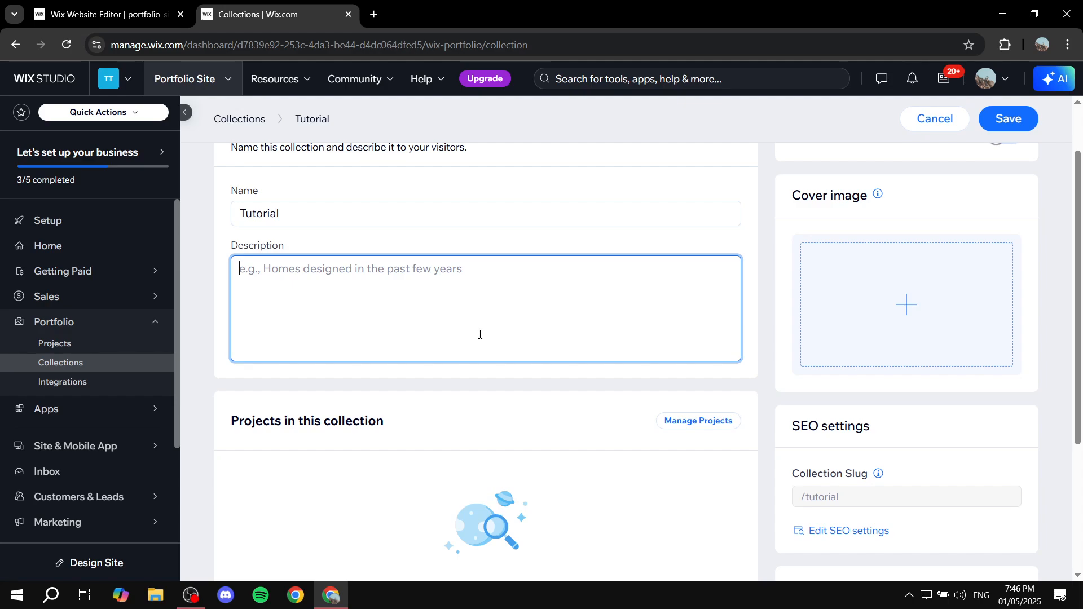
pyautogui.click(906, 303)
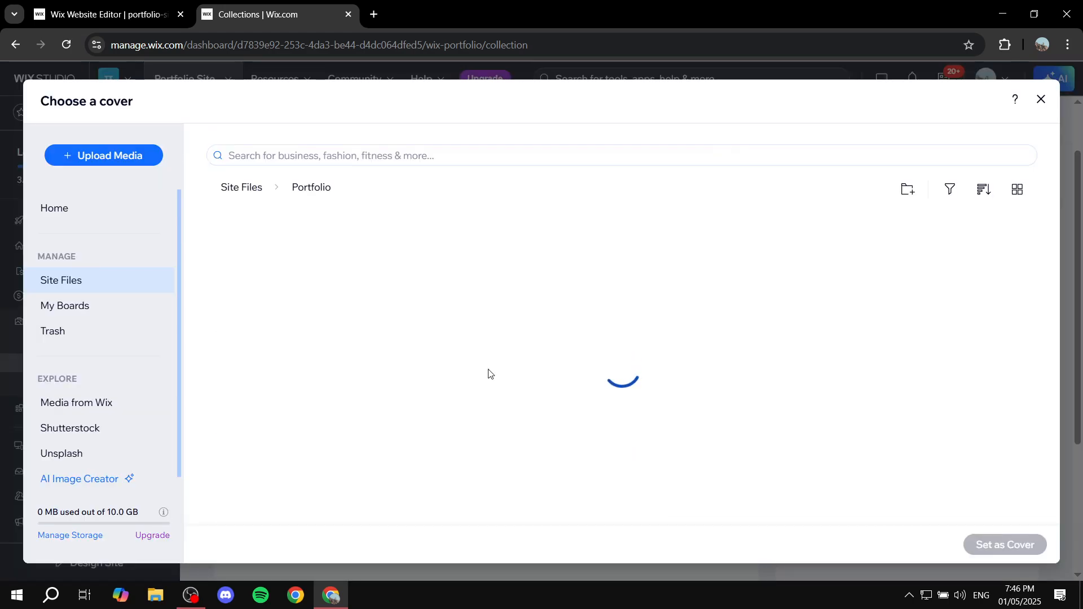
pyautogui.click(126, 156)
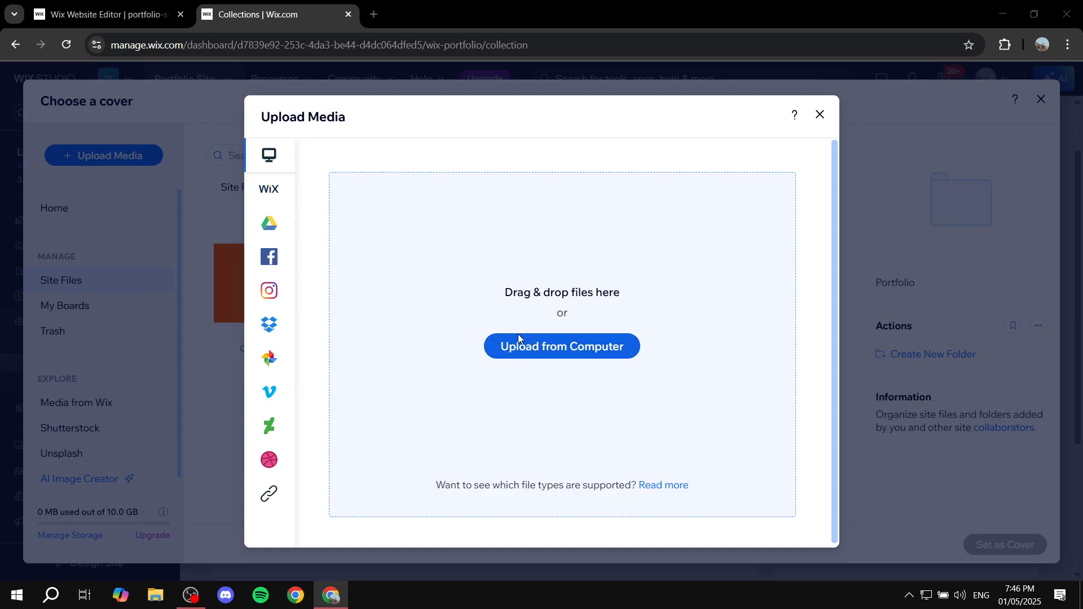
pyautogui.click(518, 338)
pyautogui.scroll(-5, 440, 226)
pyautogui.doubleClick(164, 251)
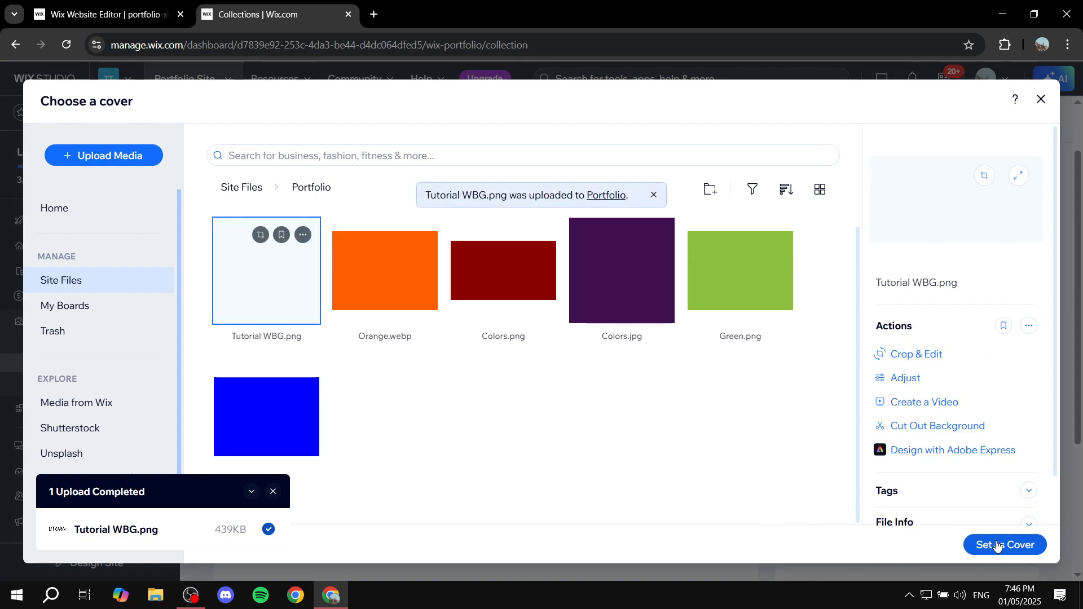
pyautogui.click(995, 543)
# Step: Add Test 1 Project and the Project Title project with the building cover to the Tutorial collection, and save the collection
pyautogui.scroll(-4, 433, 248)
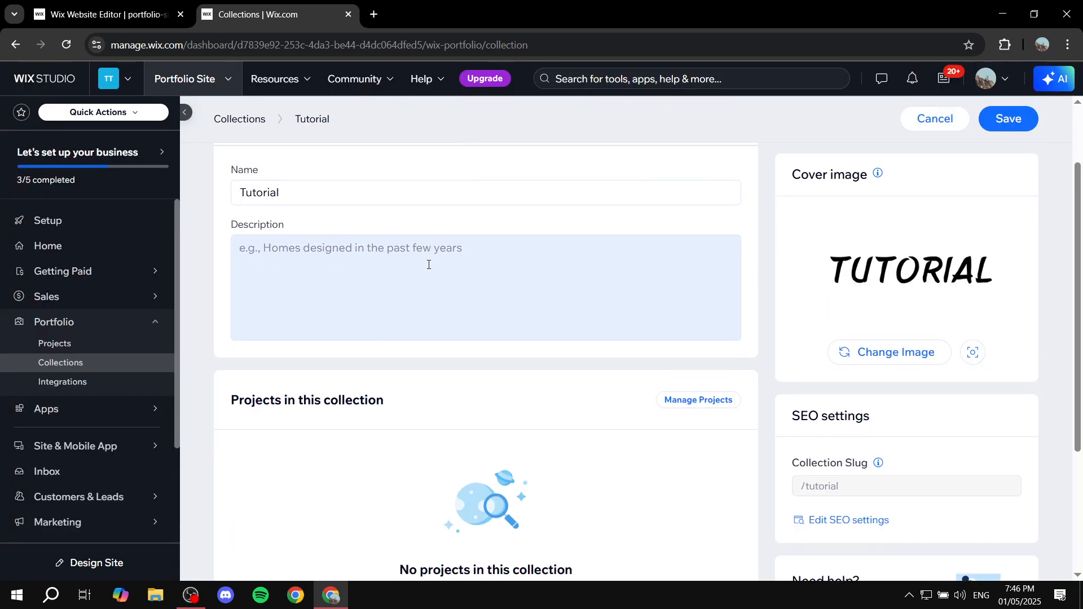
pyautogui.moveTo(228, 208); pyautogui.dragTo(434, 206)
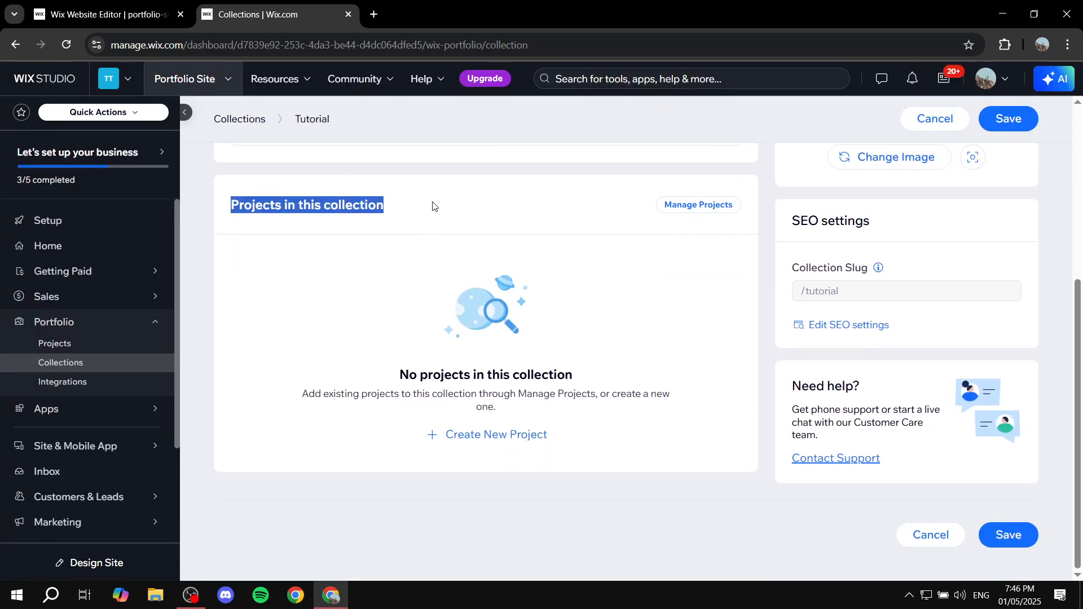
pyautogui.click(481, 436)
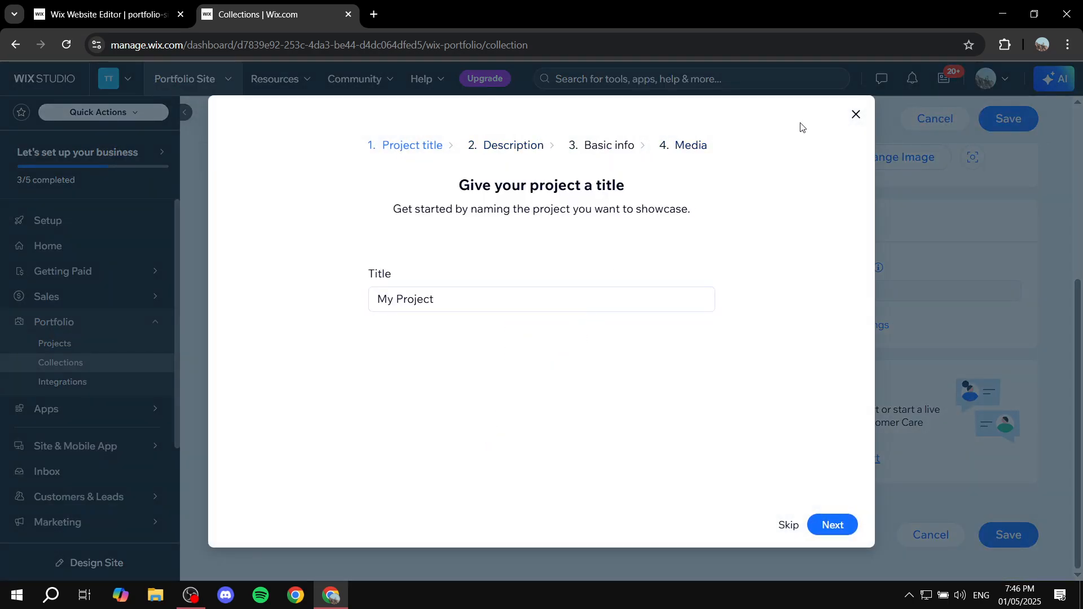
pyautogui.click(856, 115)
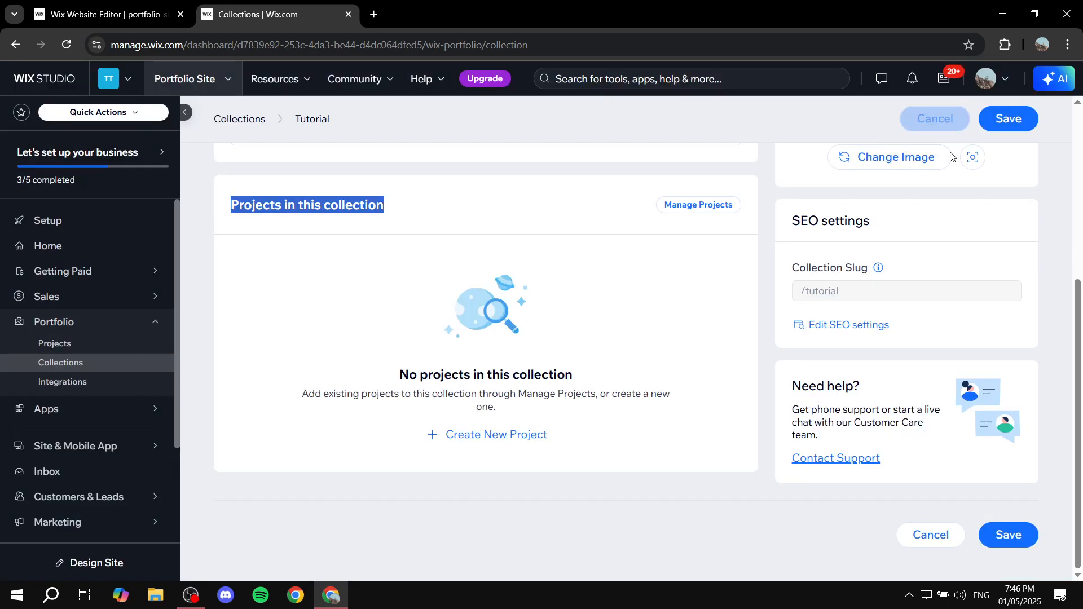
pyautogui.click(703, 208)
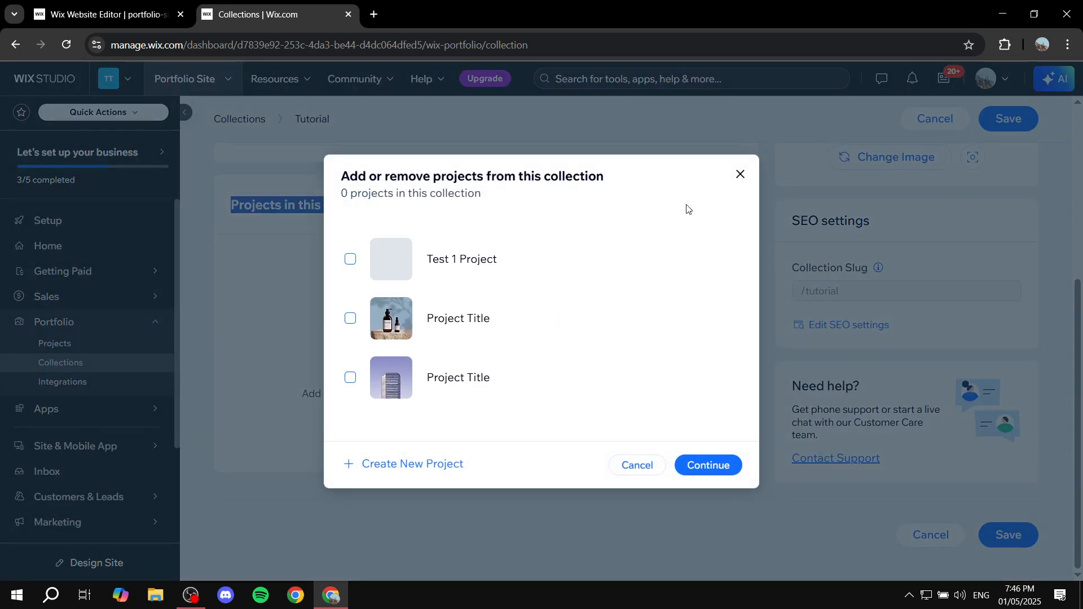
pyautogui.click(350, 258)
pyautogui.click(350, 377)
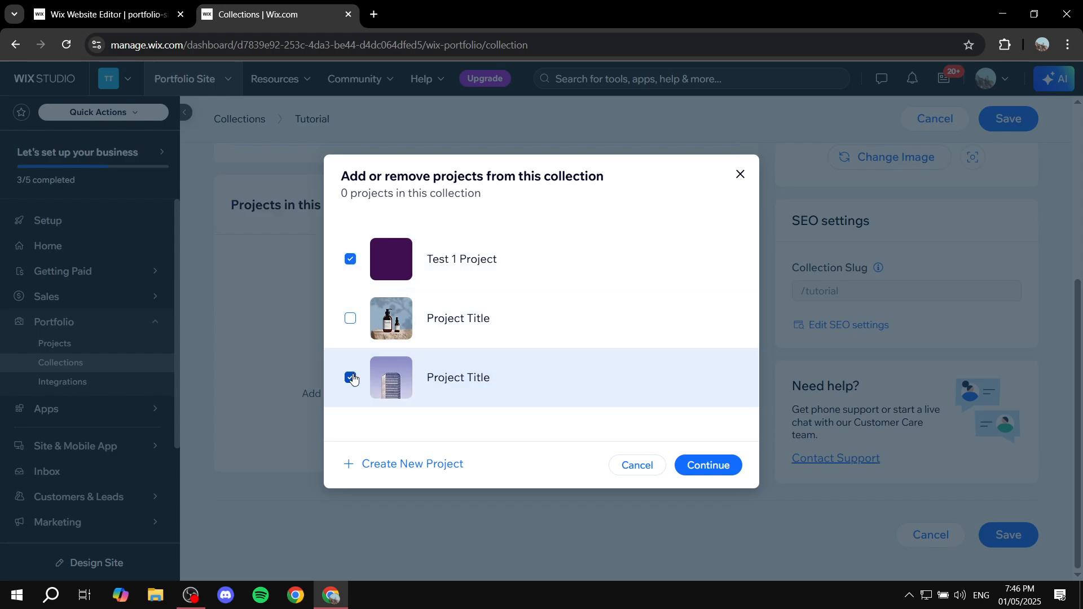
pyautogui.click(708, 465)
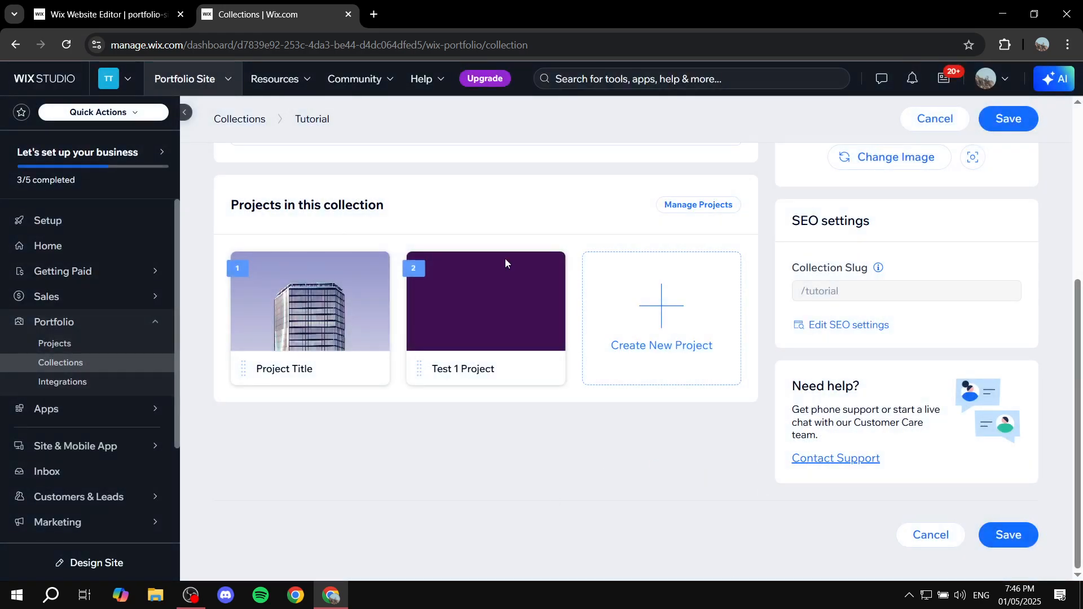
pyautogui.scroll(5, 415, 340)
pyautogui.scroll(-5, 399, 299)
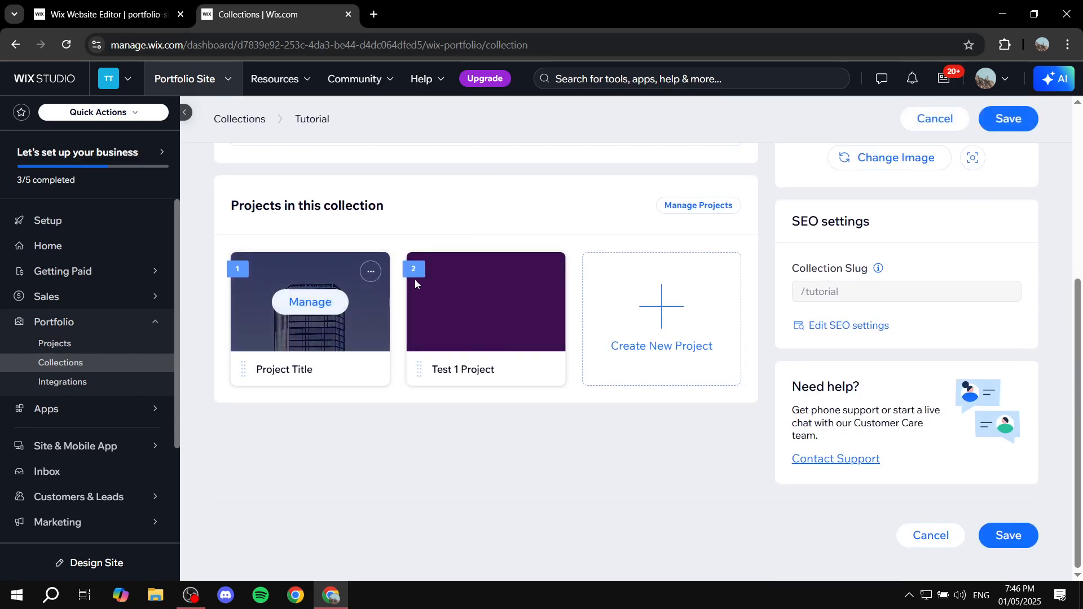
pyautogui.click(1004, 542)
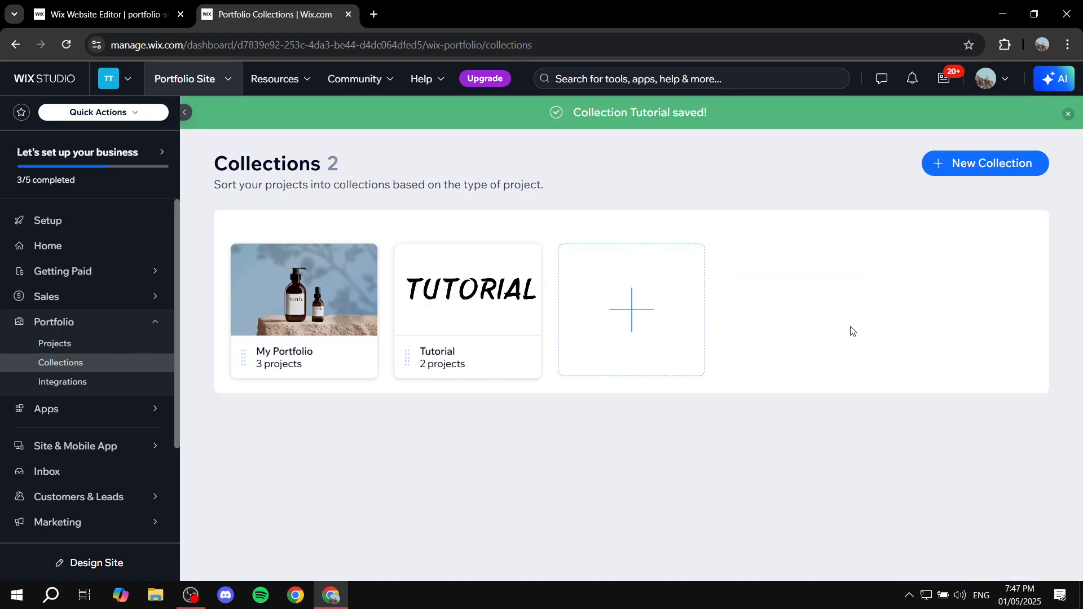
# Step: Return to the site editor through the website overview, and preview the portfolio section of the home page
pyautogui.click(101, 446)
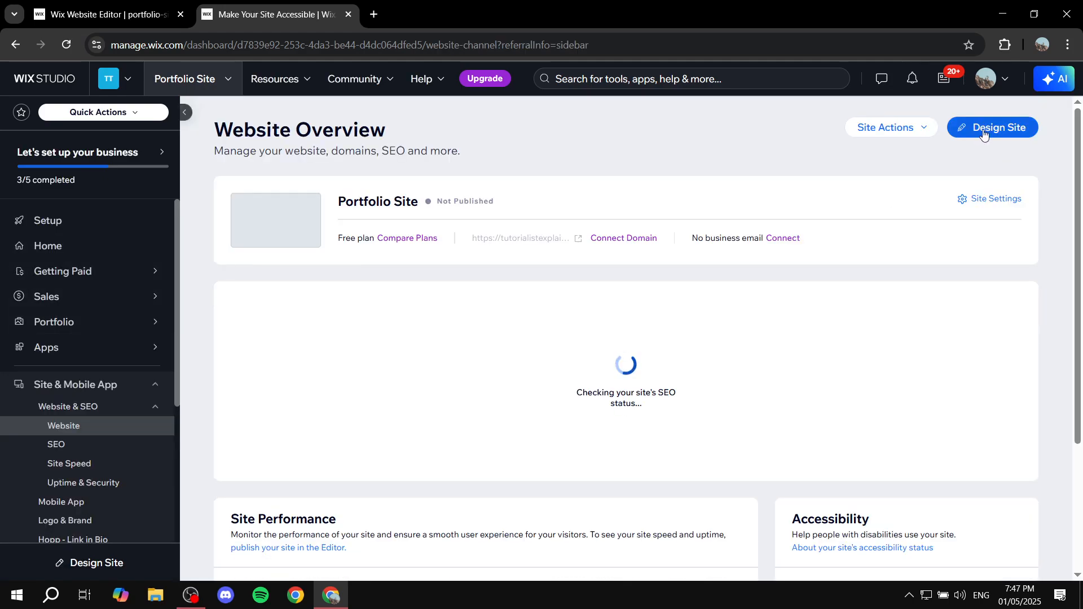
pyautogui.click(993, 128)
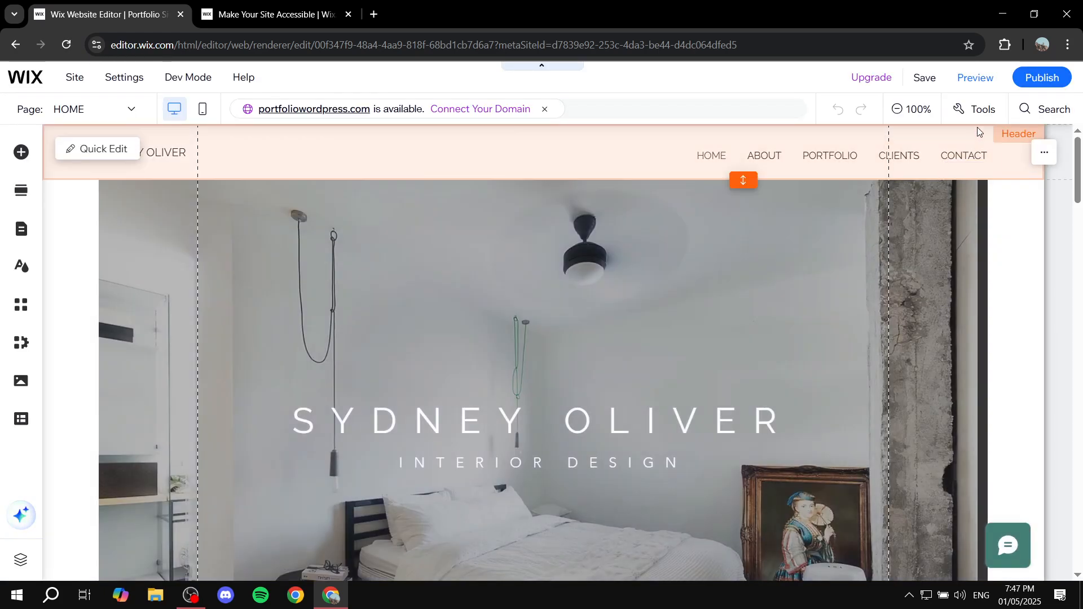
pyautogui.click(974, 77)
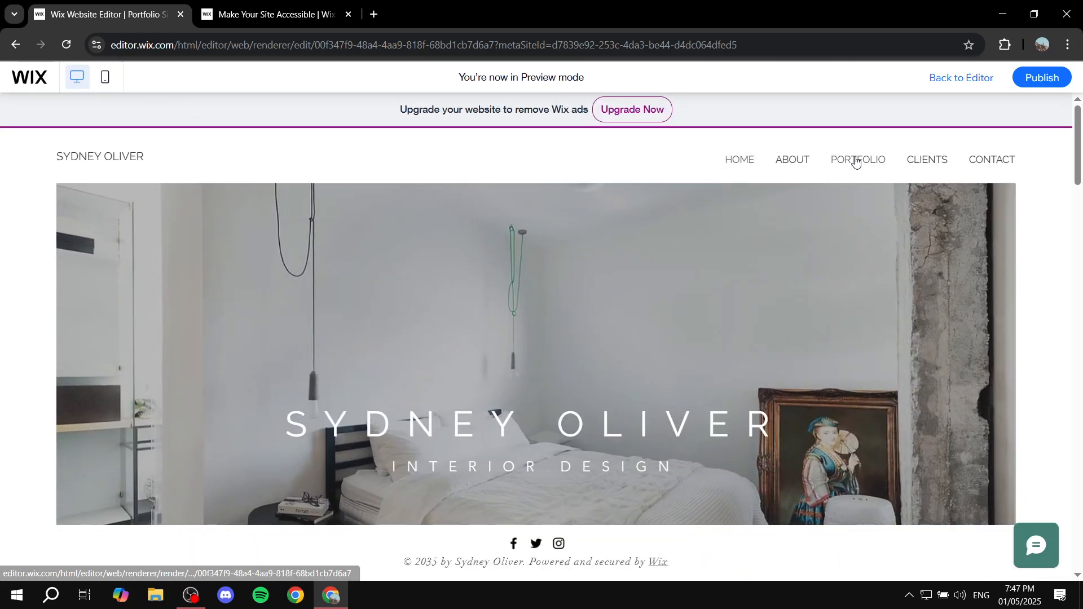
pyautogui.click(854, 160)
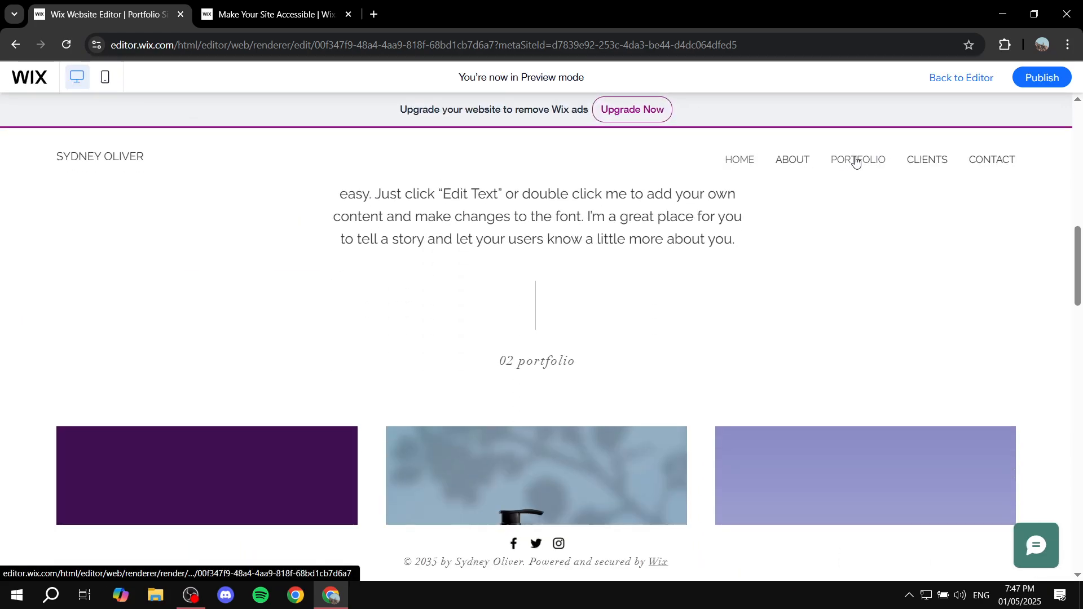
pyautogui.scroll(-3, 520, 330)
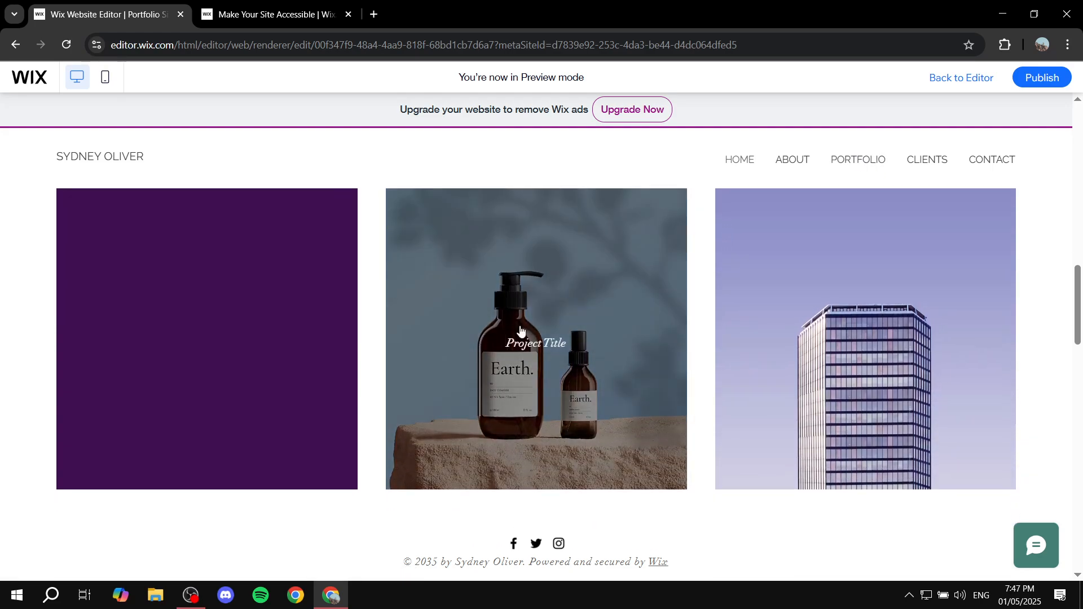
pyautogui.scroll(1, 536, 328)
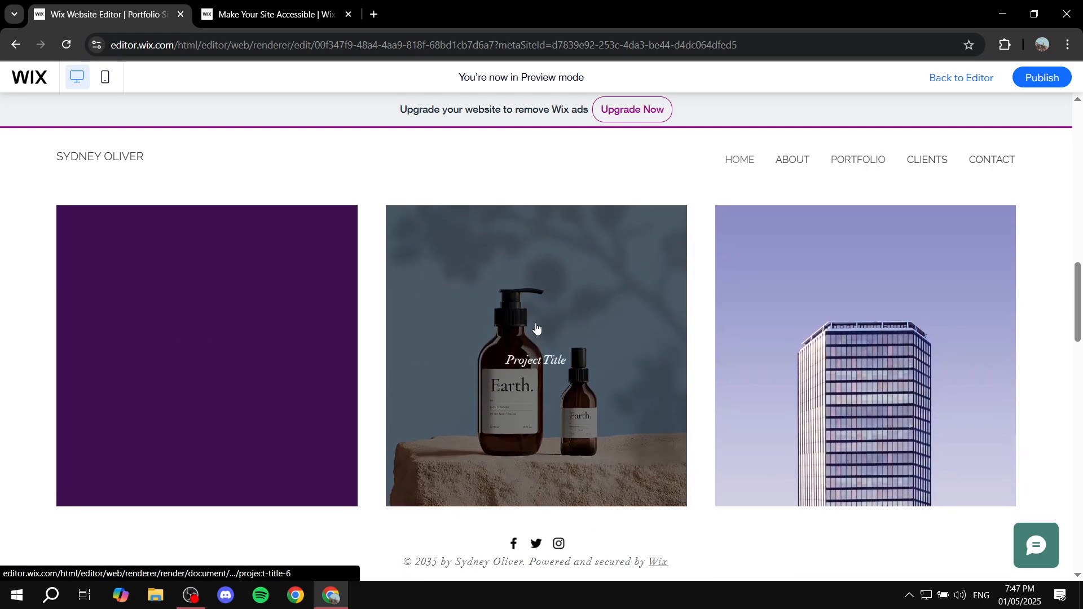
pyautogui.scroll(1, 536, 327)
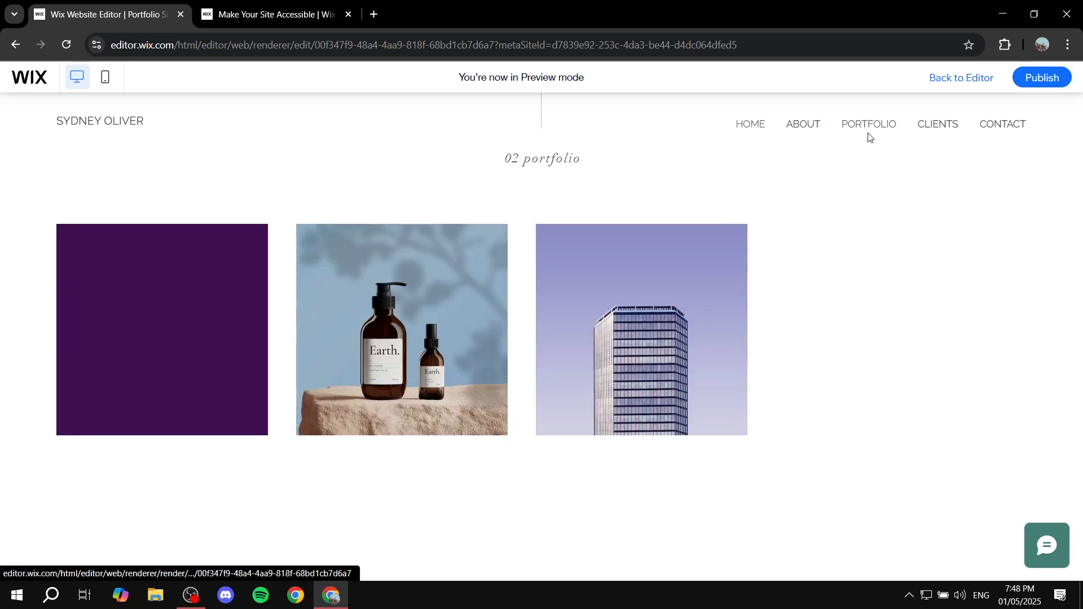
pyautogui.scroll(10, 570, 248)
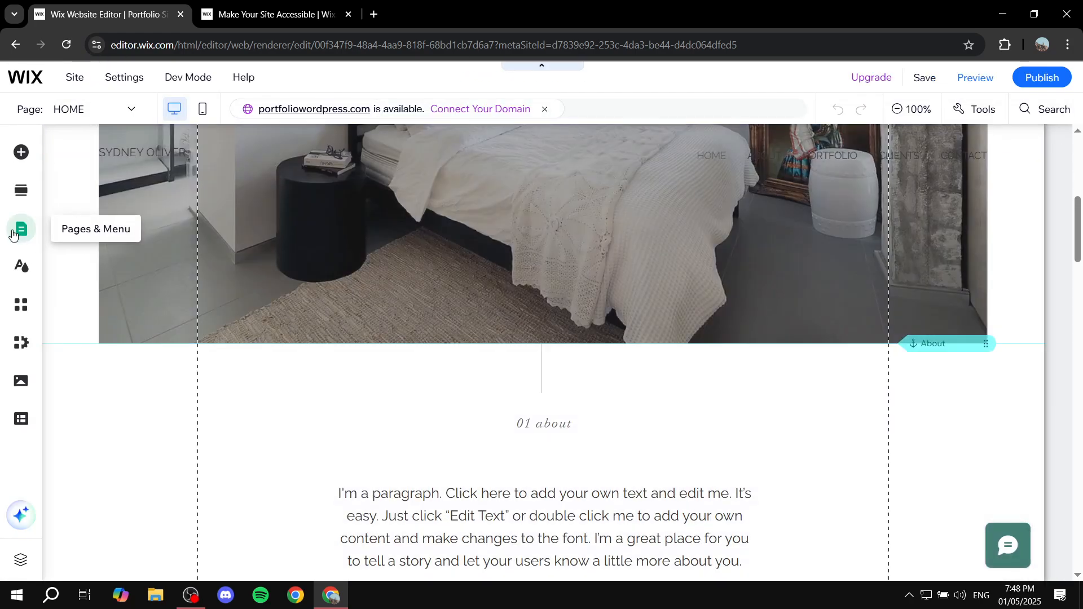
# Step: Open the PORTFOLIO page from the site's portfolio pages for editing
pyautogui.click(15, 230)
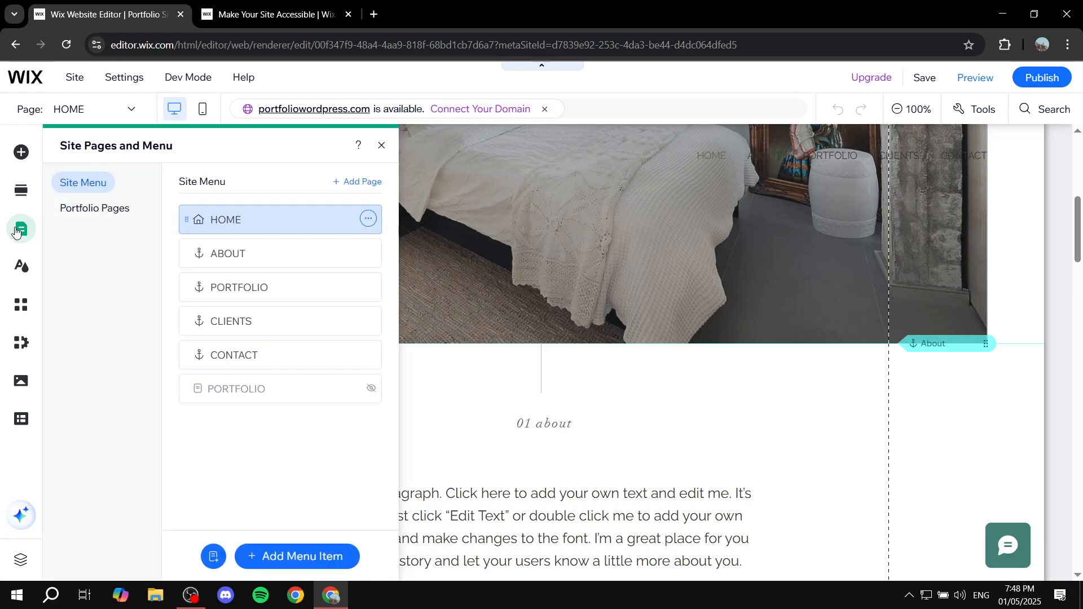
pyautogui.click(80, 207)
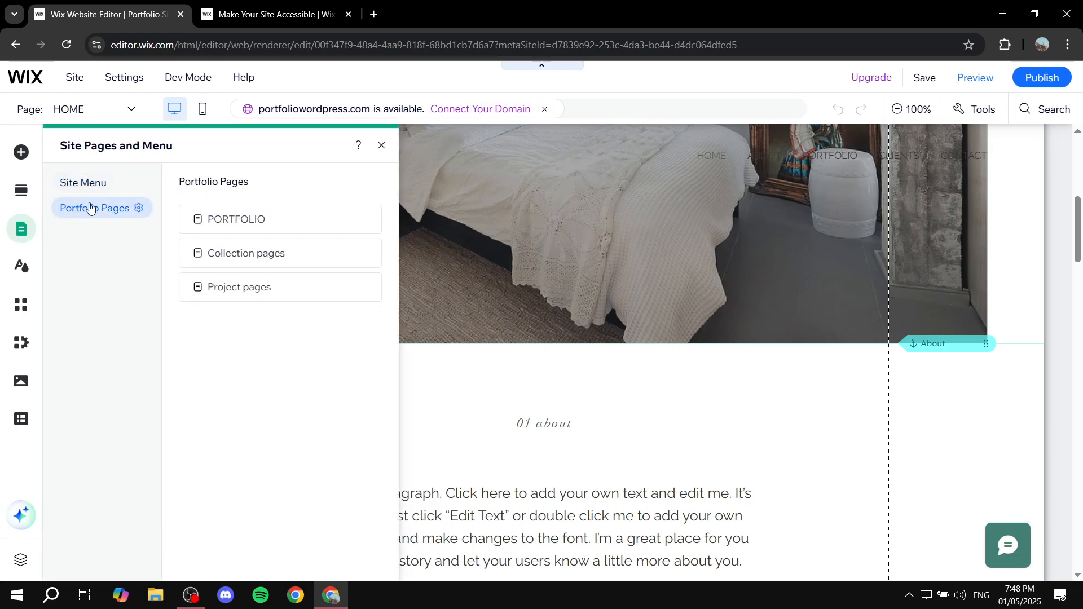
pyautogui.click(249, 219)
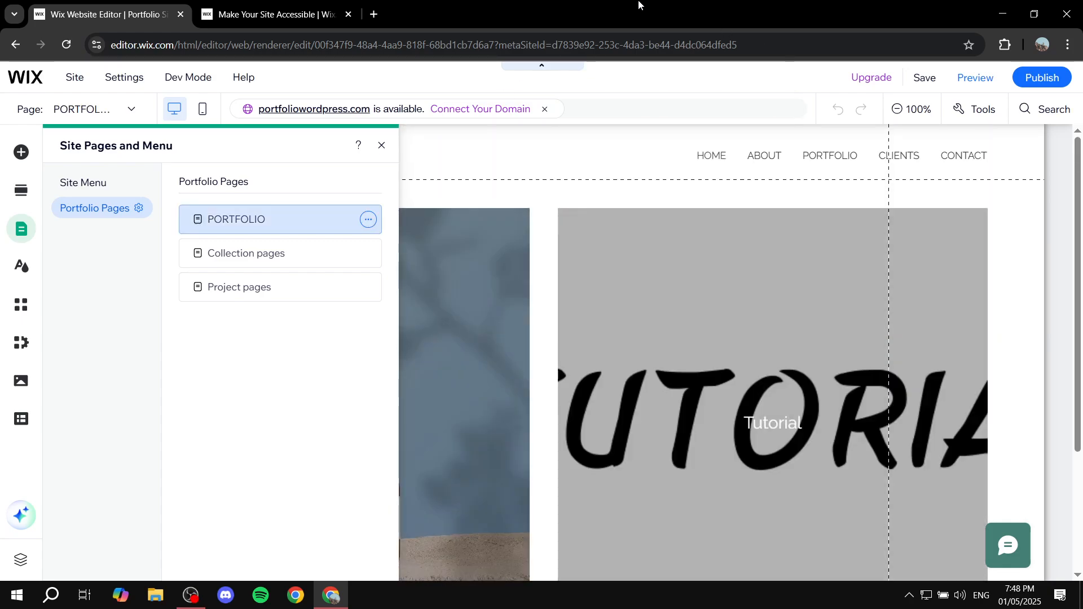
pyautogui.click(382, 146)
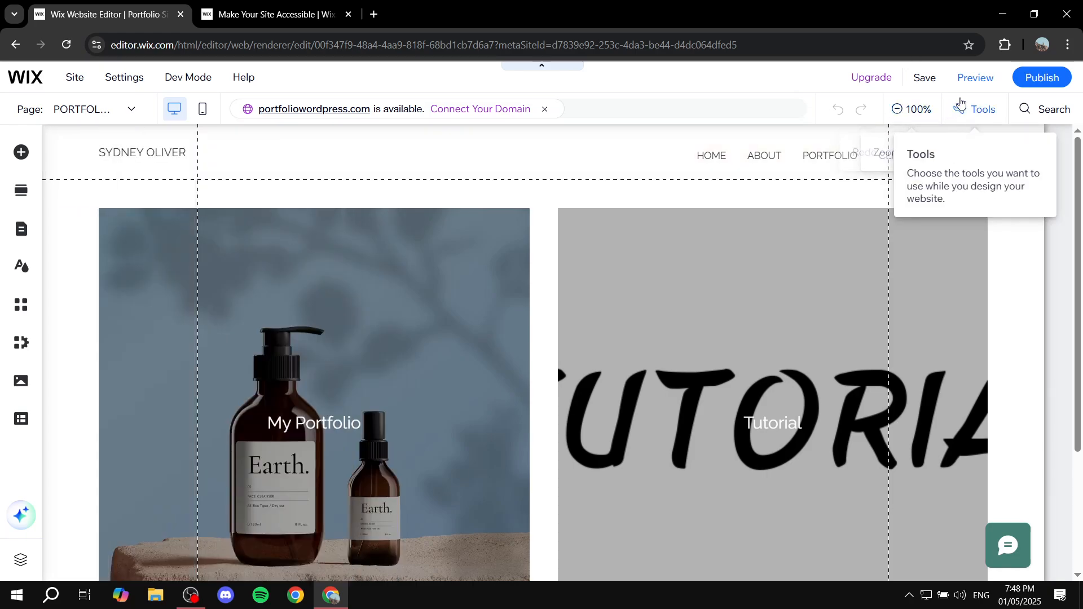
# Step: Preview the Tutorial collection and its Test 1 Project, and review the project page layout in the editor
pyautogui.click(976, 80)
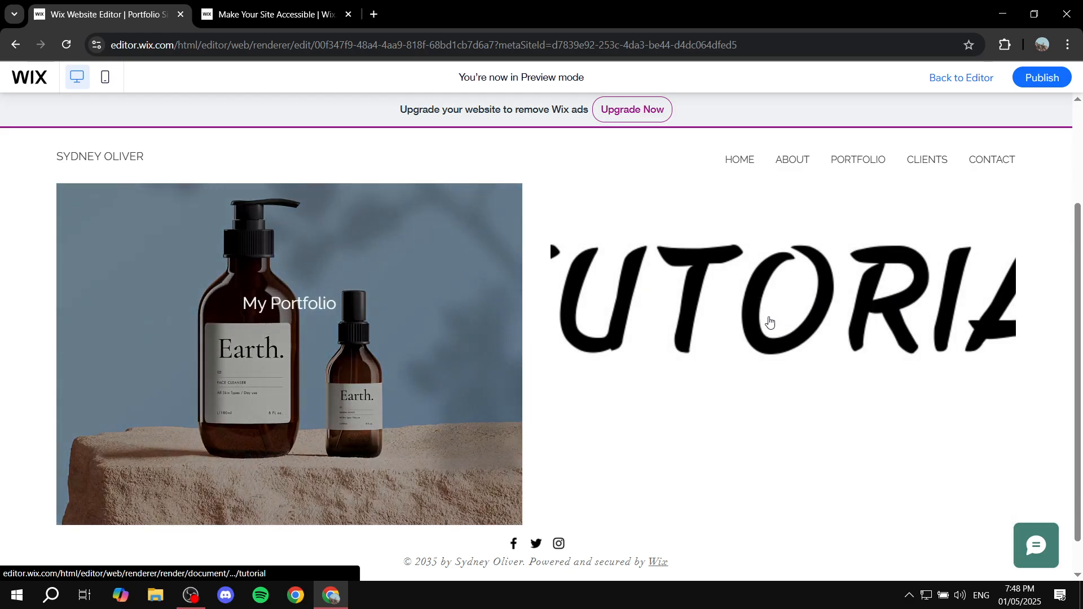
pyautogui.scroll(3, 768, 322)
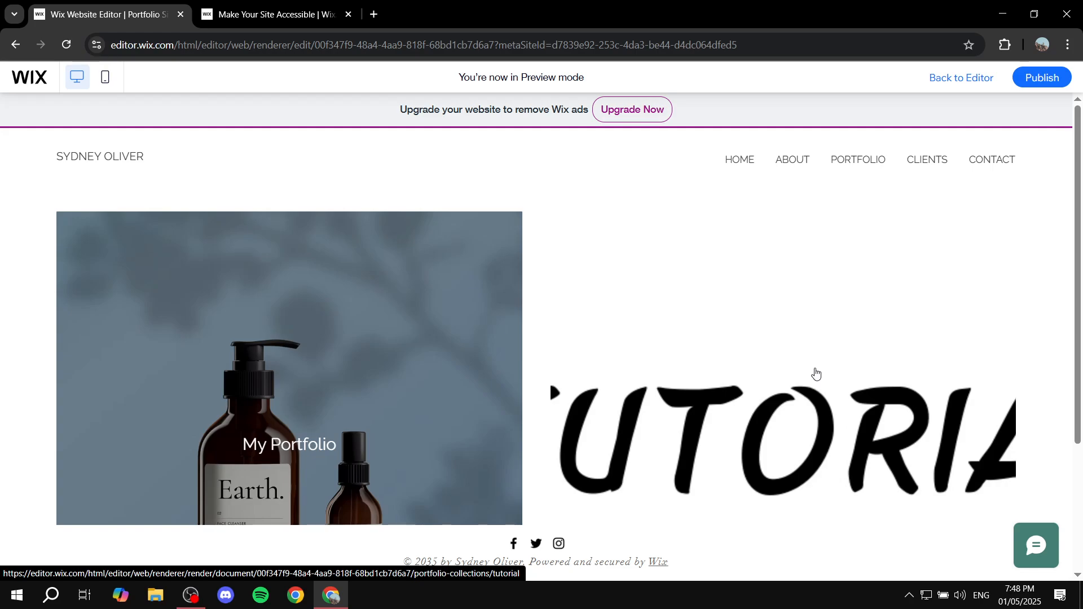
pyautogui.click(814, 374)
pyautogui.scroll(-3, 620, 277)
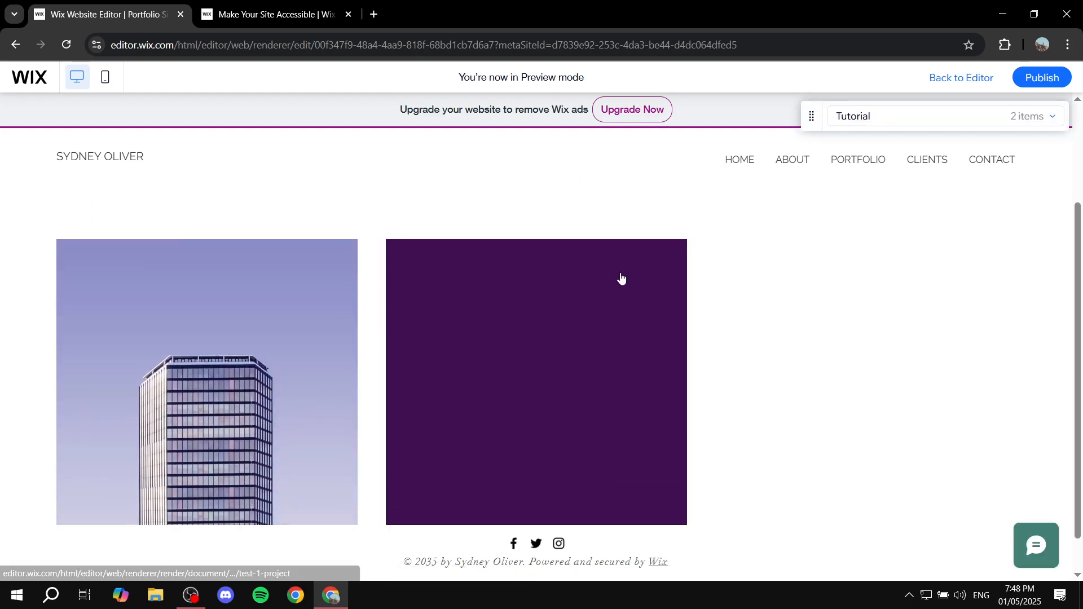
pyautogui.scroll(-1, 624, 304)
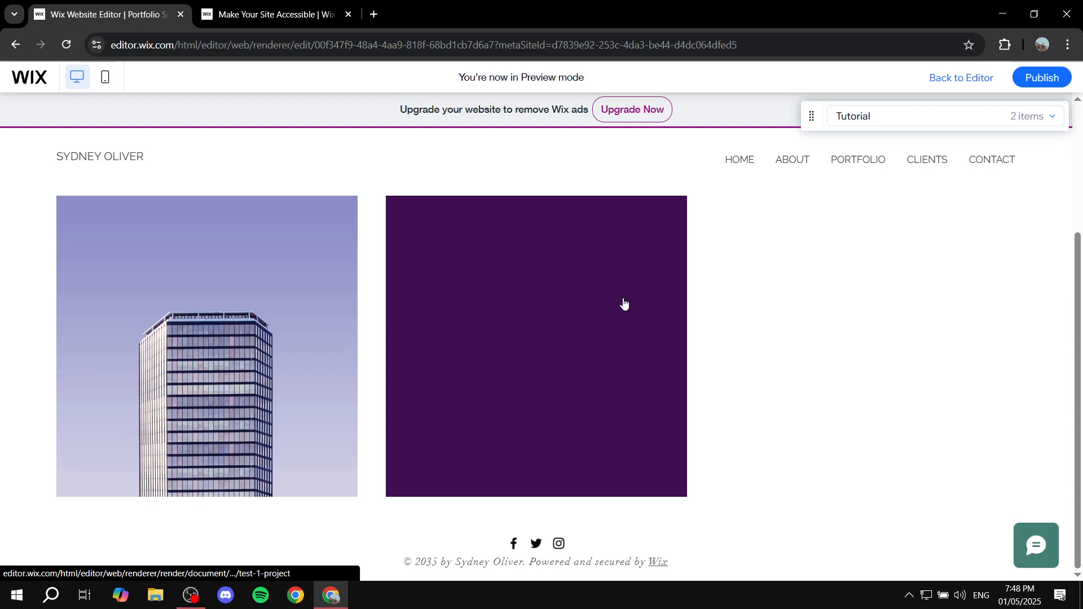
pyautogui.click(646, 220)
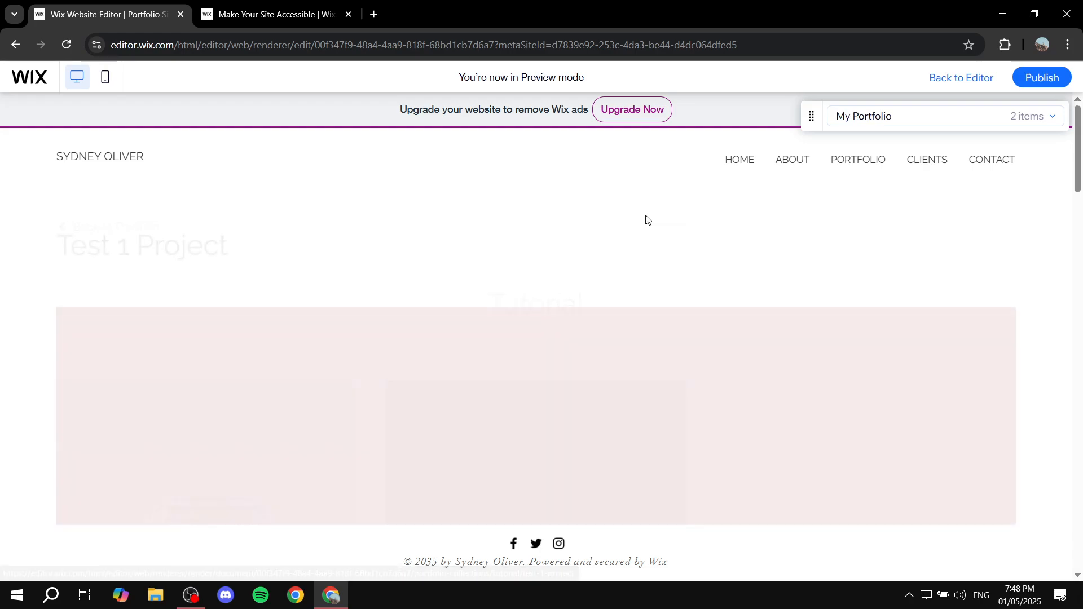
pyautogui.scroll(-3, 648, 228)
pyautogui.scroll(-10, 684, 237)
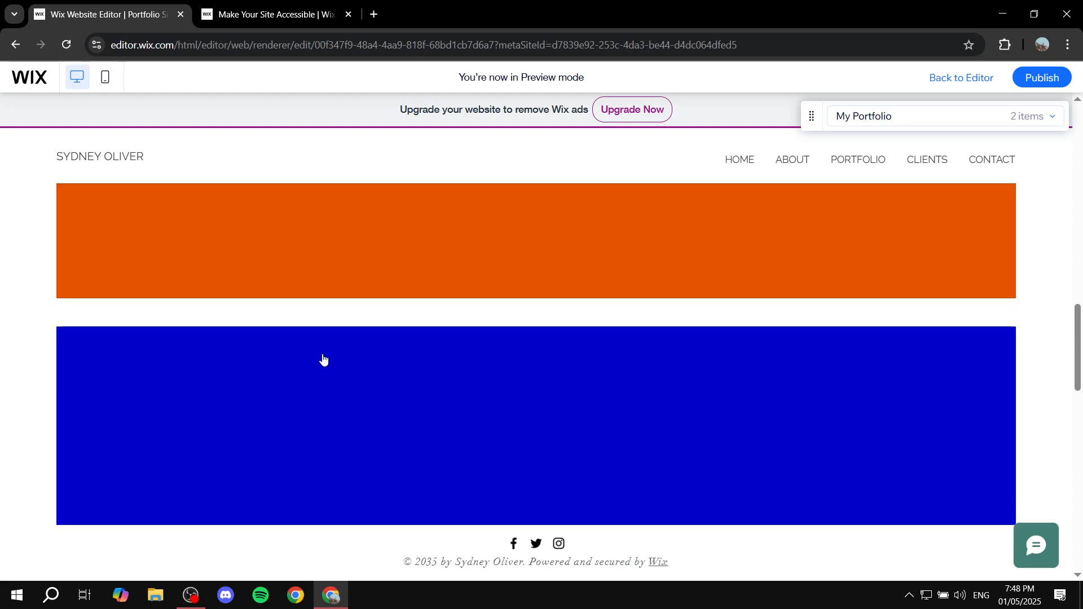
pyautogui.scroll(10, 644, 309)
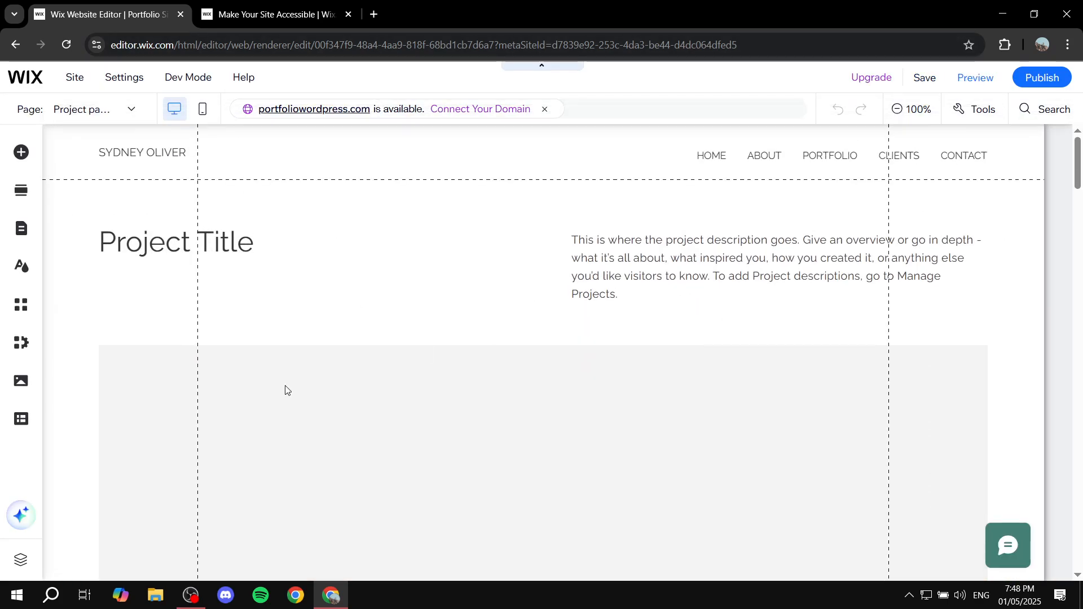
pyautogui.scroll(-15, 595, 297)
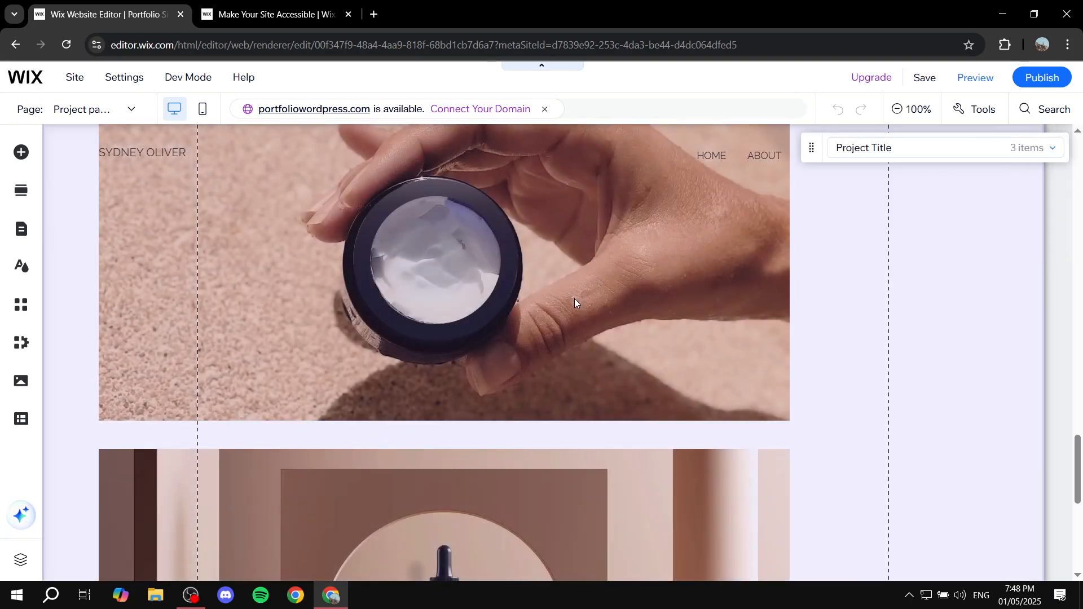
pyautogui.scroll(15, 572, 298)
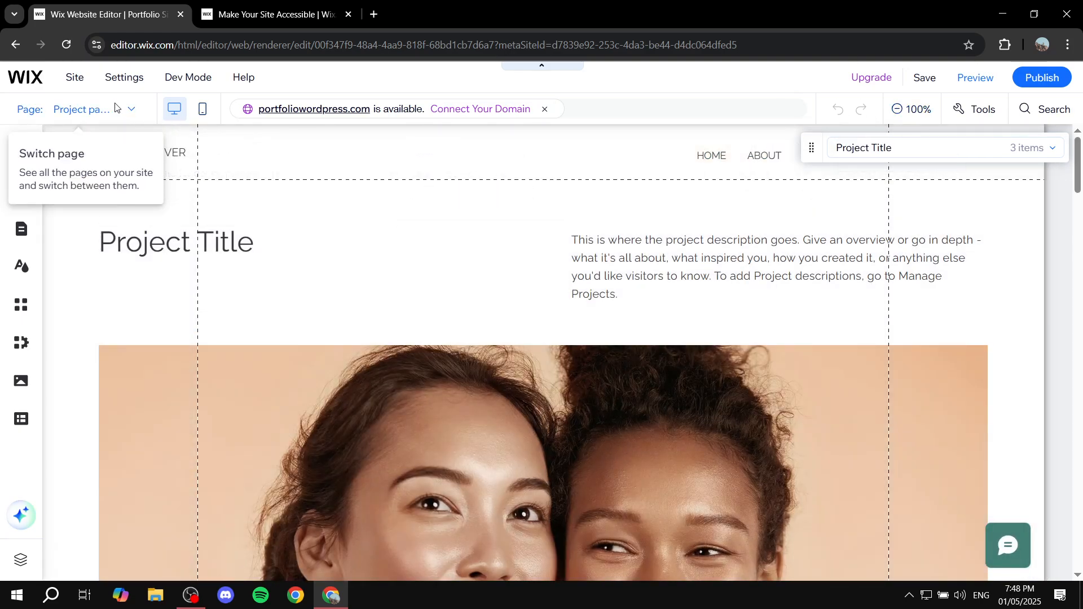
# Step: Switch the editor back to the PORTFOLIO page, and select its portfolio element and the header's horizontal menu
pyautogui.click(115, 107)
pyautogui.click(67, 237)
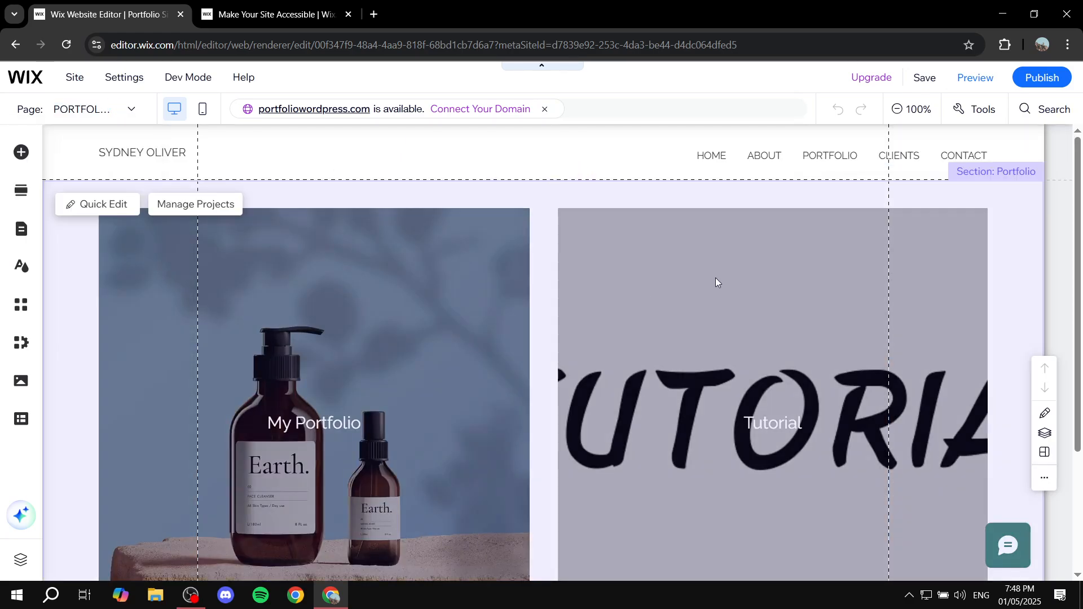
pyautogui.click(702, 277)
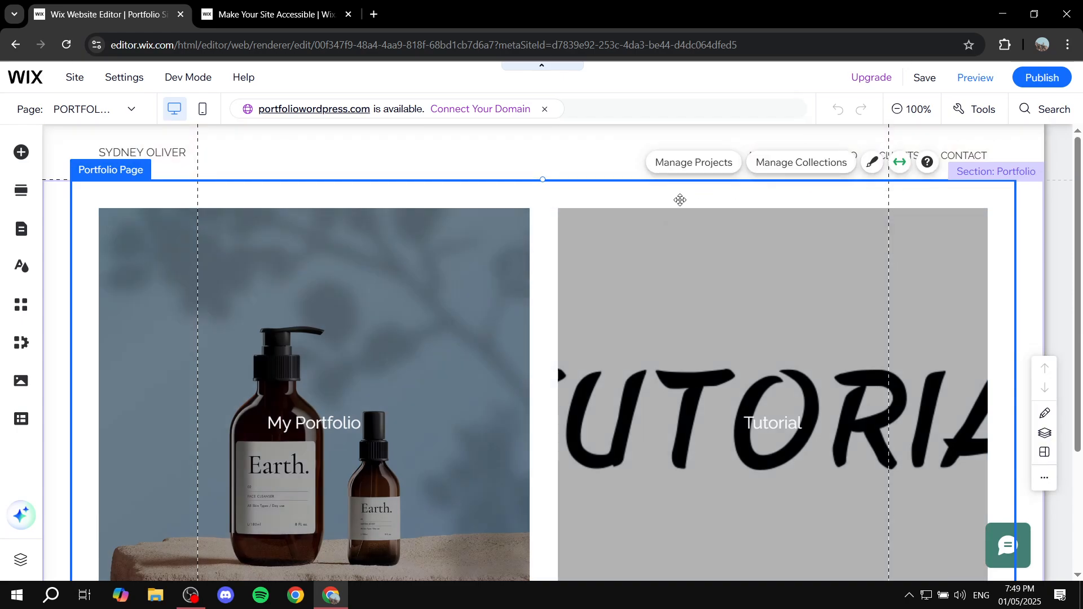
pyautogui.click(593, 165)
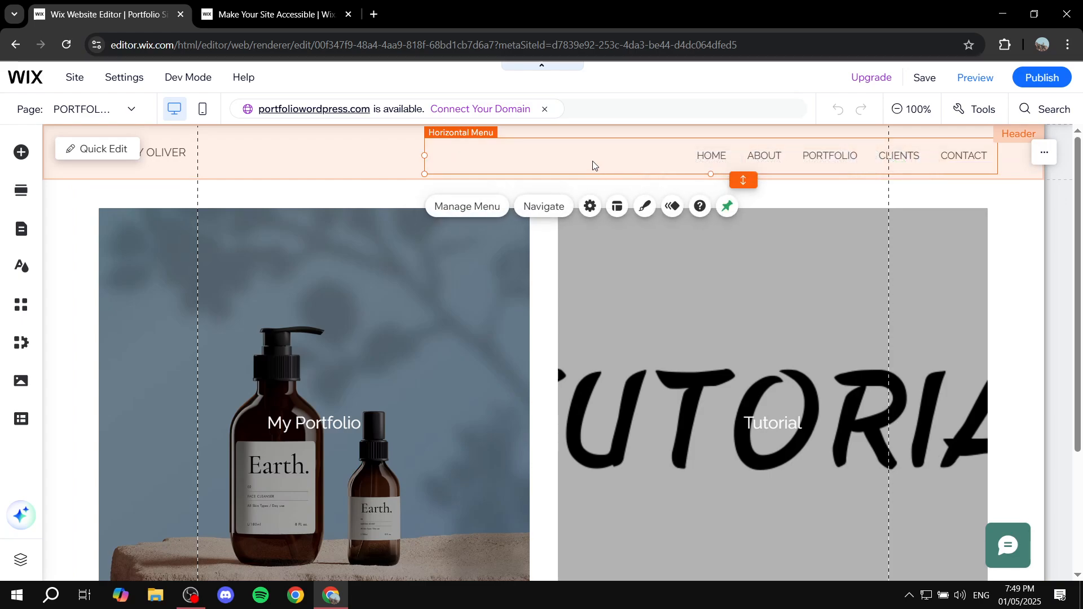